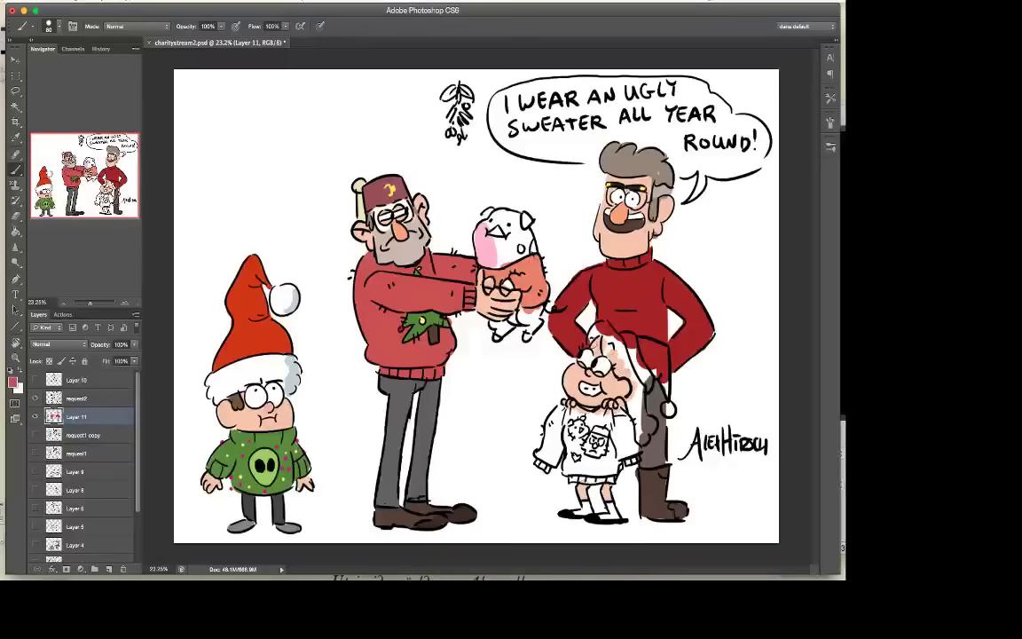
Mix a soft pink (#f3a7b5) and paint the pig's head, ears and legs with it on Layer 11.
key(alt)
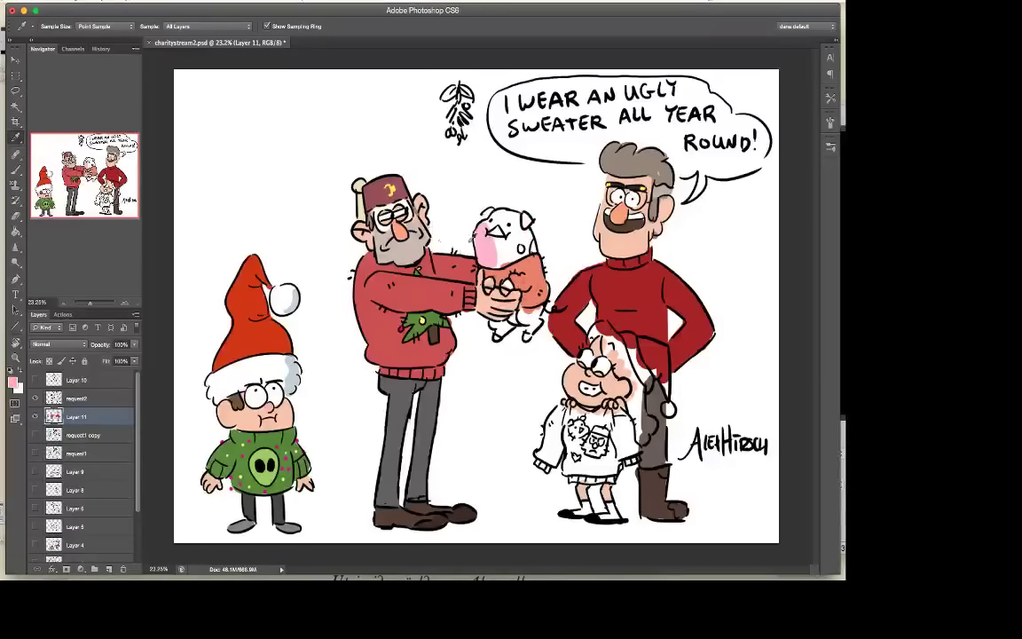
click(14, 381)
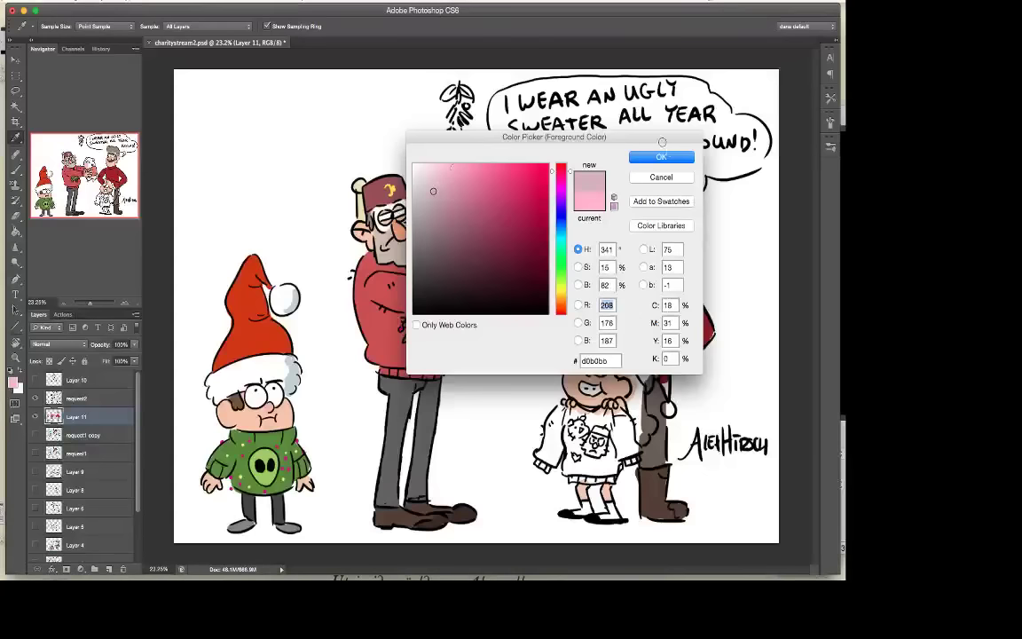
key(Return)
key(b)
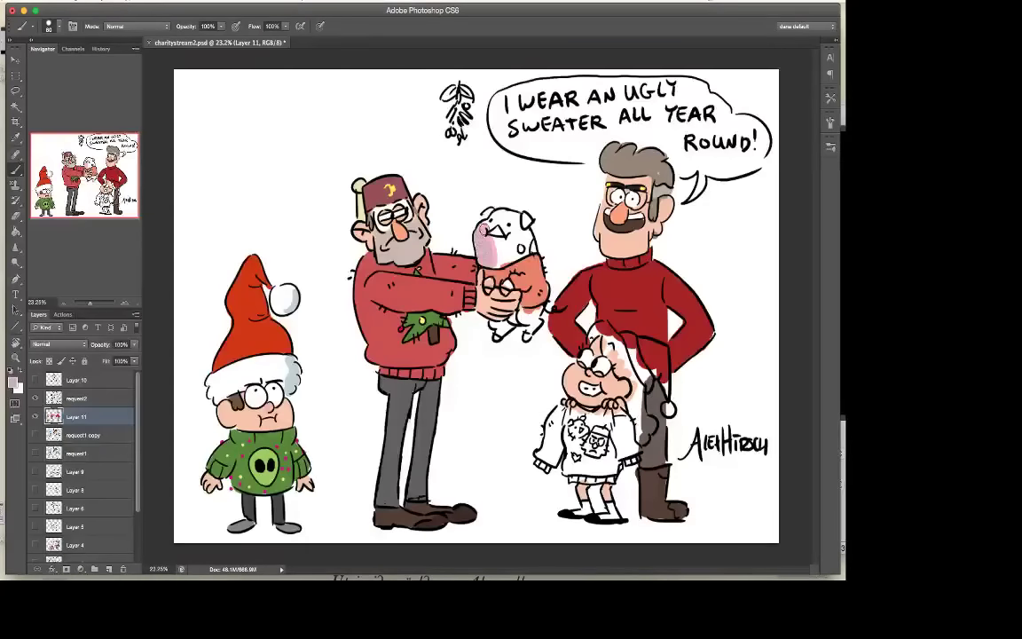
key(i)
click(13, 381)
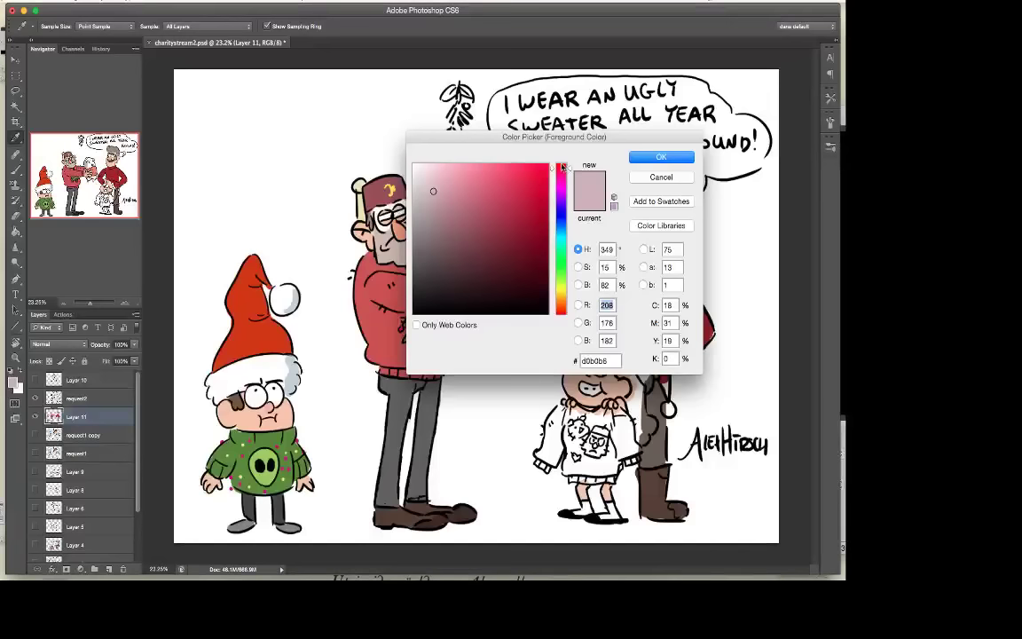
key(Return)
key(b)
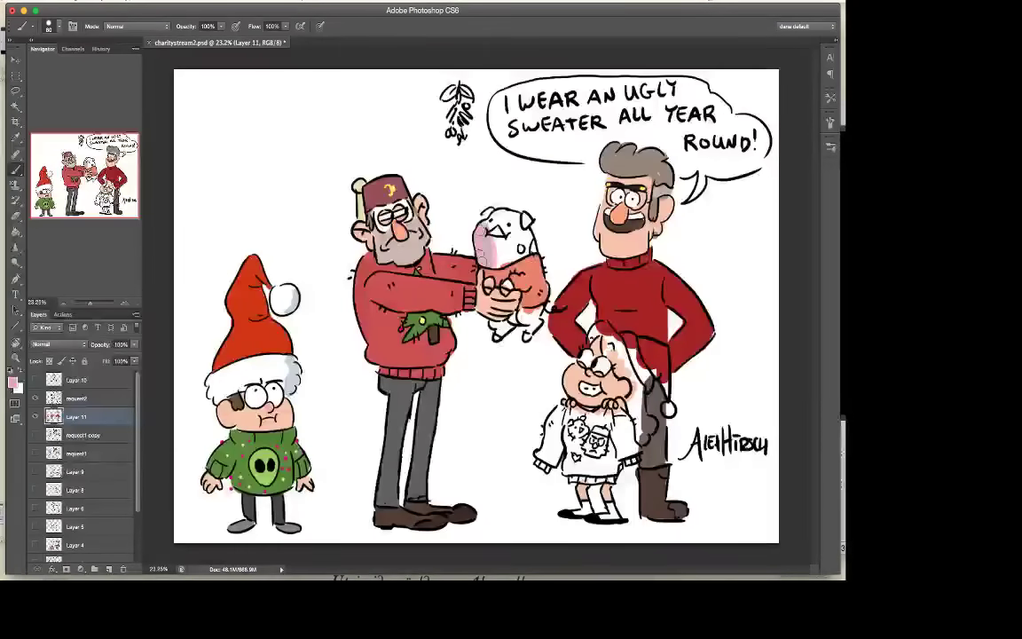
mouse_move(482, 254)
mouse_down()
mouse_move(496, 259)
mouse_move(491, 223)
mouse_move(527, 224)
mouse_move(512, 229)
mouse_up()
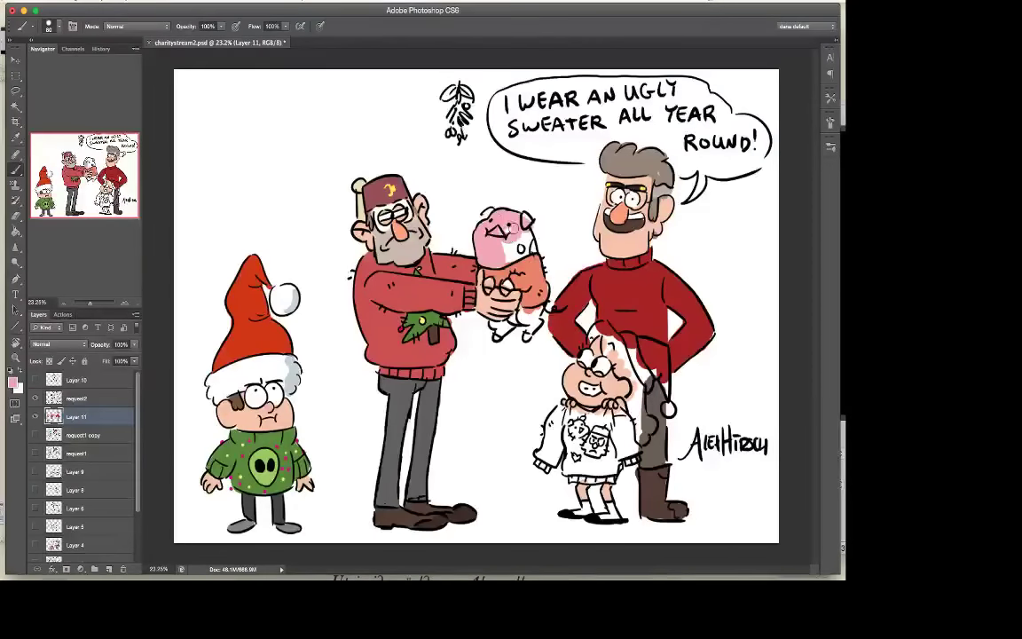
mouse_move(460, 205)
mouse_down()
mouse_move(452, 233)
mouse_move(478, 218)
mouse_move(473, 197)
mouse_up()
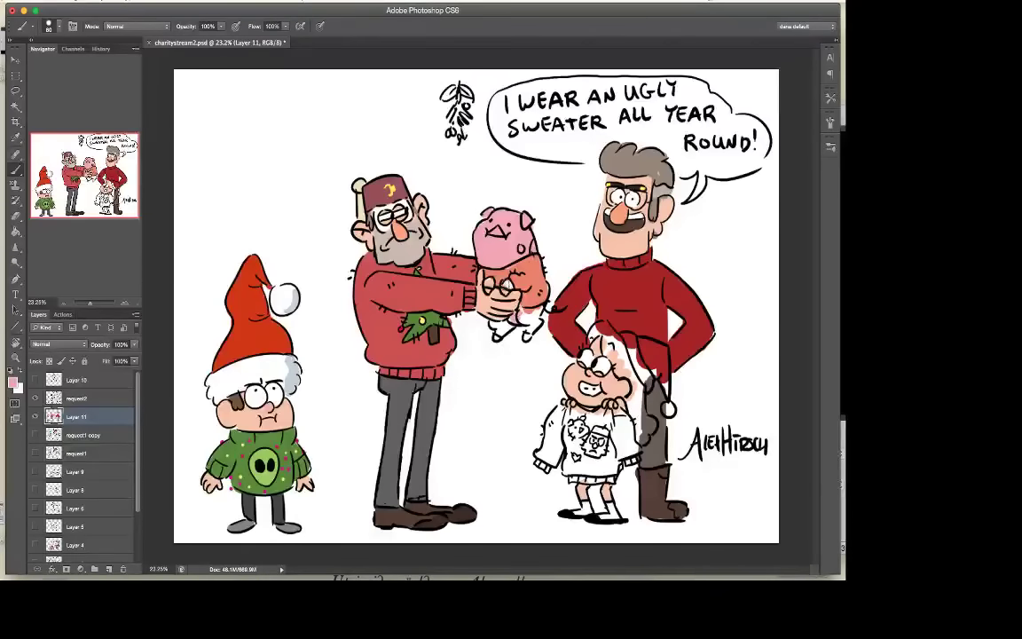
mouse_move(530, 310)
mouse_down()
mouse_move(519, 314)
mouse_move(492, 289)
mouse_up()
mouse_move(540, 315)
mouse_down()
mouse_move(530, 323)
mouse_move(539, 328)
mouse_move(512, 323)
mouse_up()
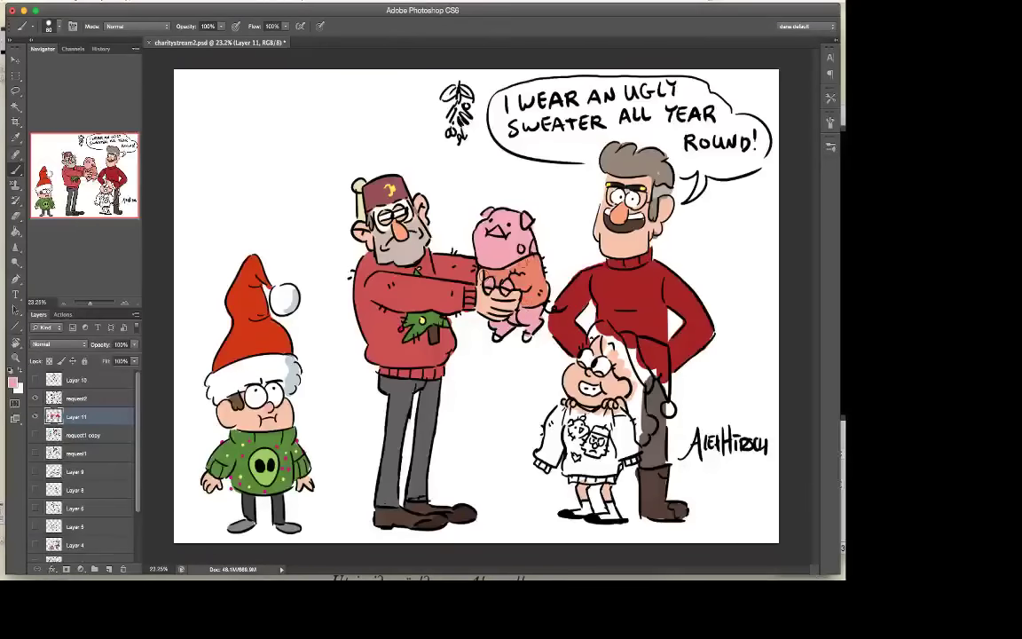
Choose a darker, muted pink and paint the oval spot below the pig's ear and its hooves.
click(12, 381)
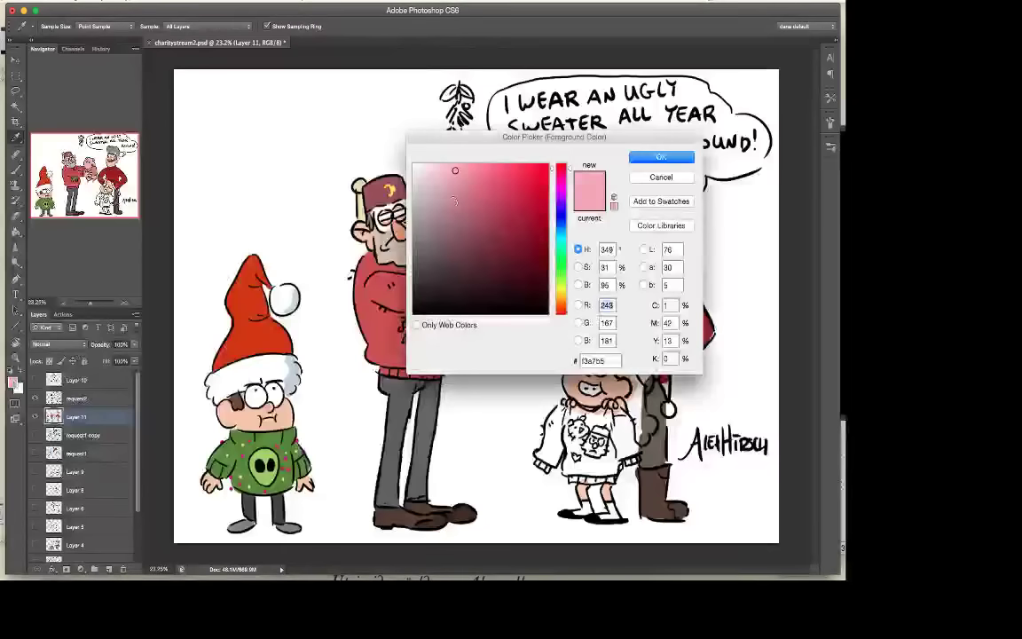
click(661, 156)
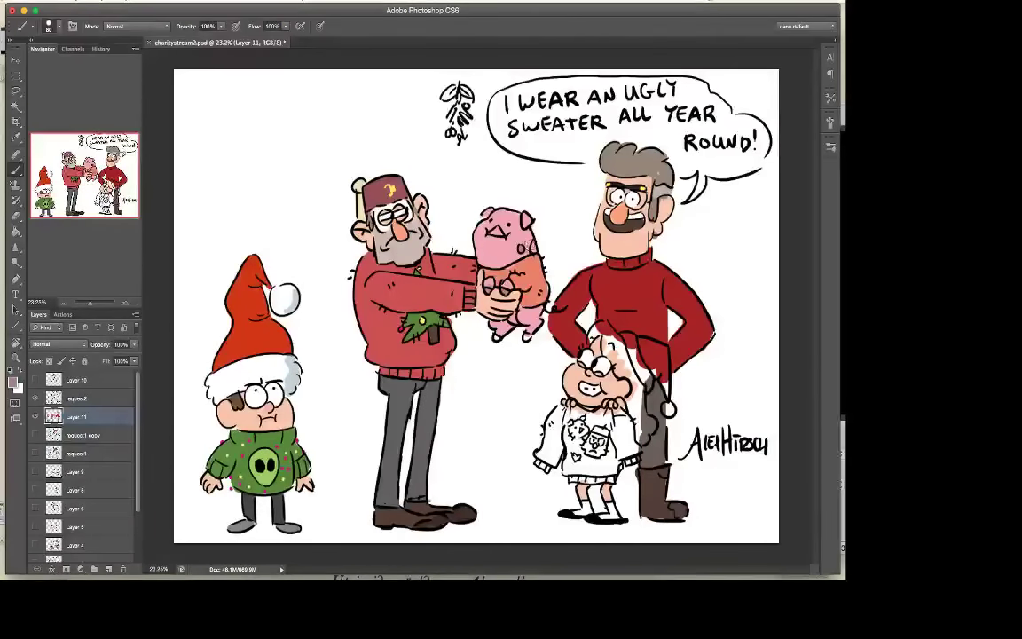
drag(520, 247, 521, 252)
drag(530, 343, 527, 337)
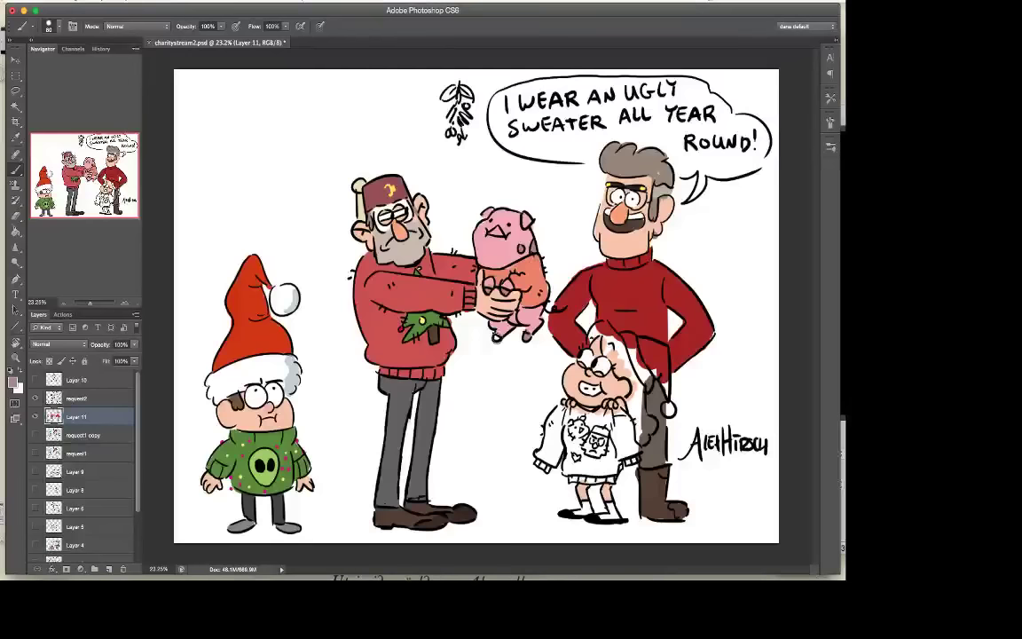
key(i)
click(474, 269)
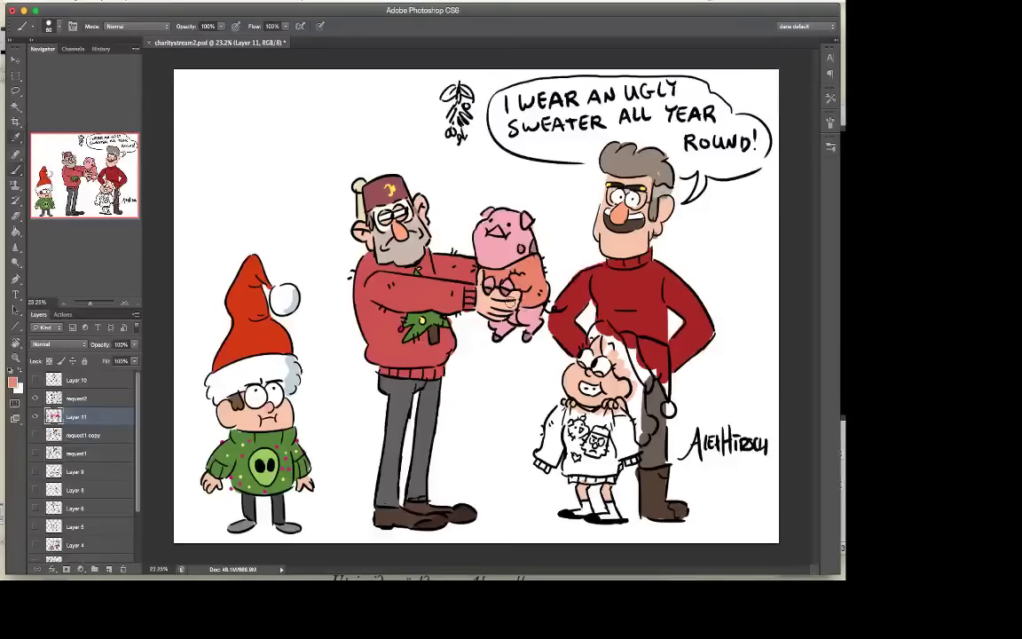
click(445, 254)
key(b)
Paint the girl's long hair brown and erase the stray red from the white trim of her hat.
key(i)
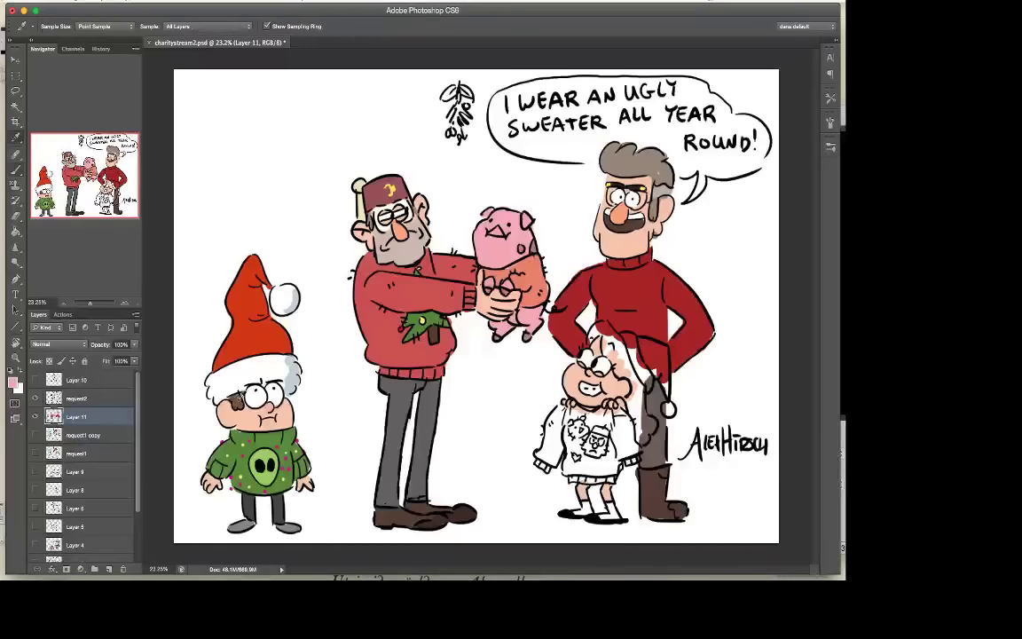
key(b)
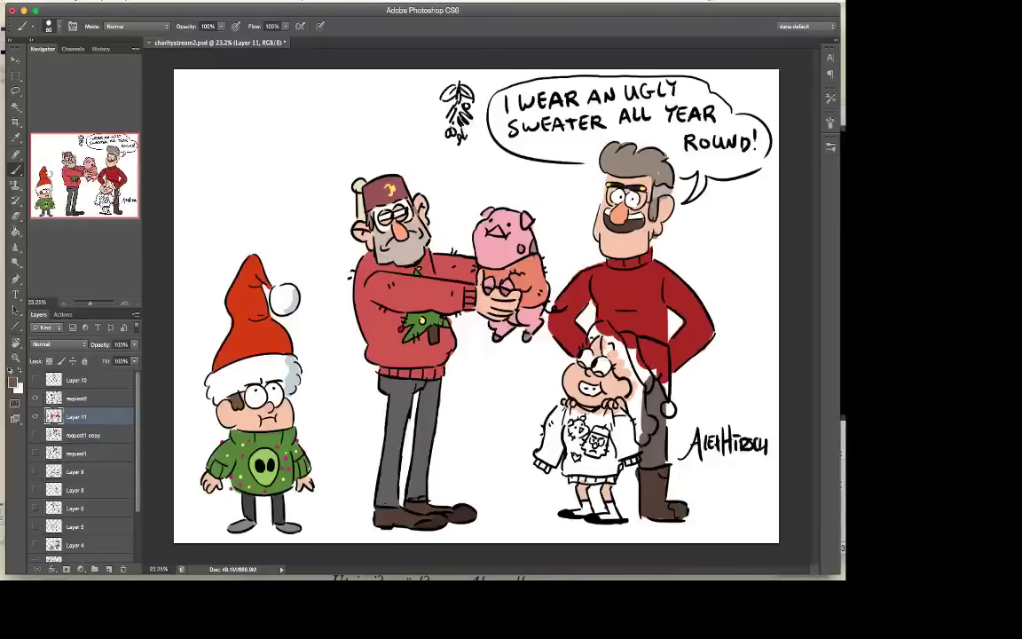
mouse_move(566, 303)
mouse_down()
mouse_move(561, 337)
mouse_move(548, 339)
mouse_up()
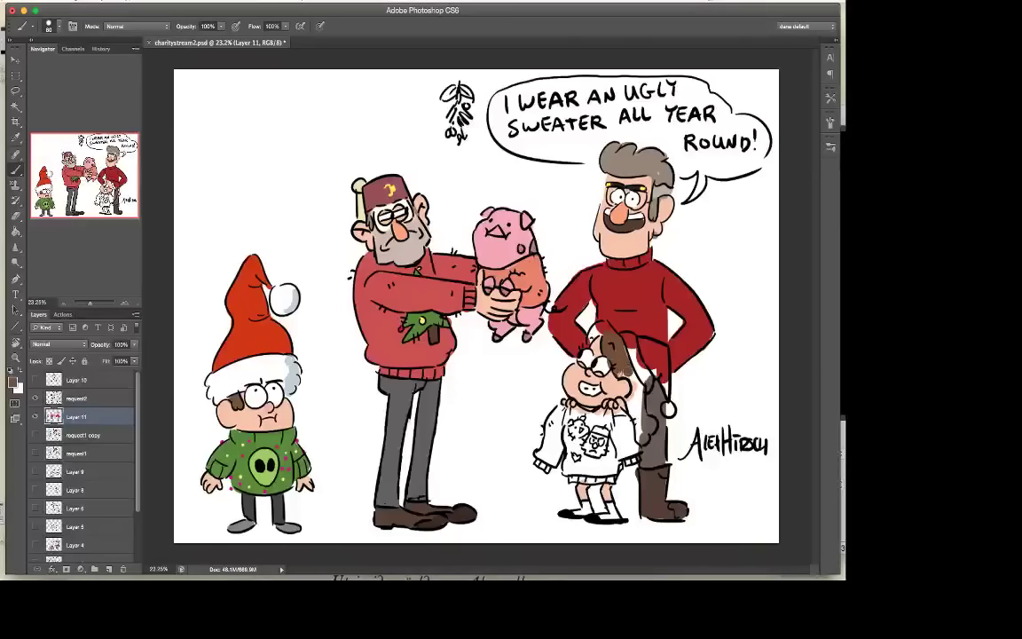
key(e)
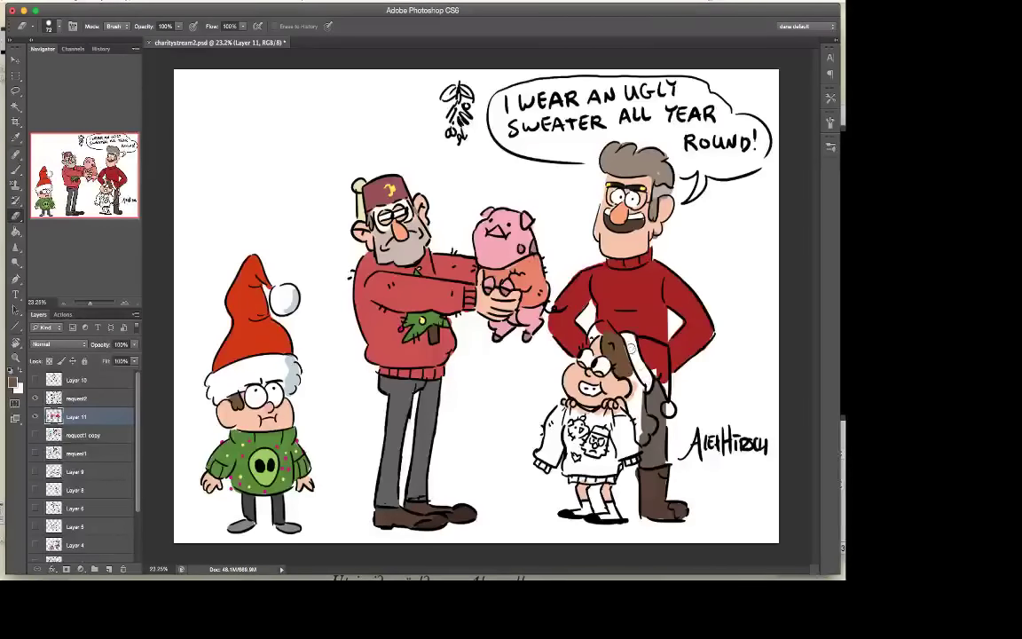
key(b)
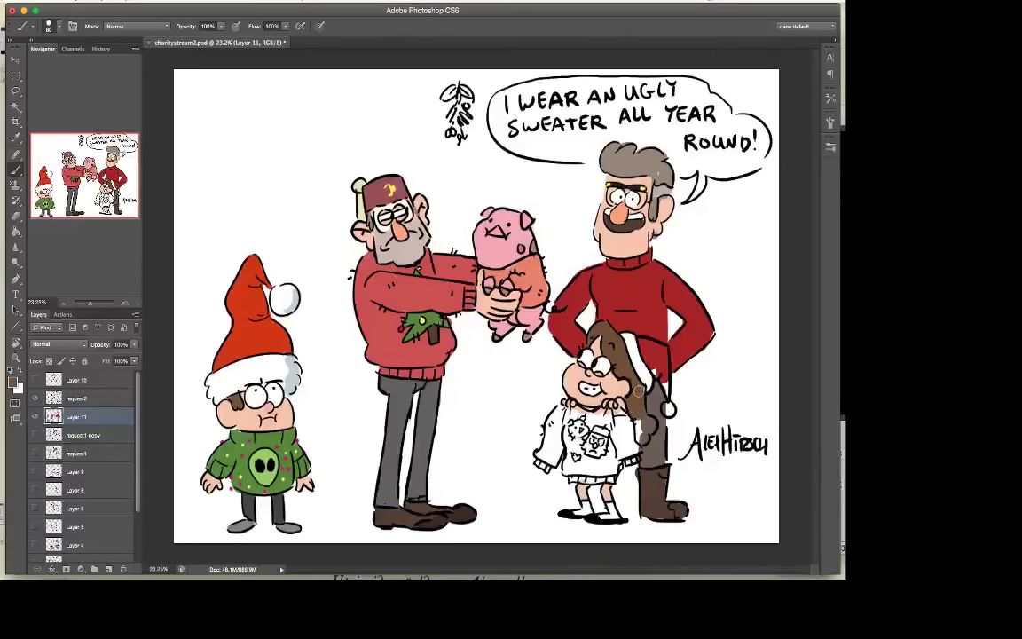
mouse_move(643, 419)
mouse_down()
mouse_move(641, 441)
mouse_move(636, 414)
mouse_up()
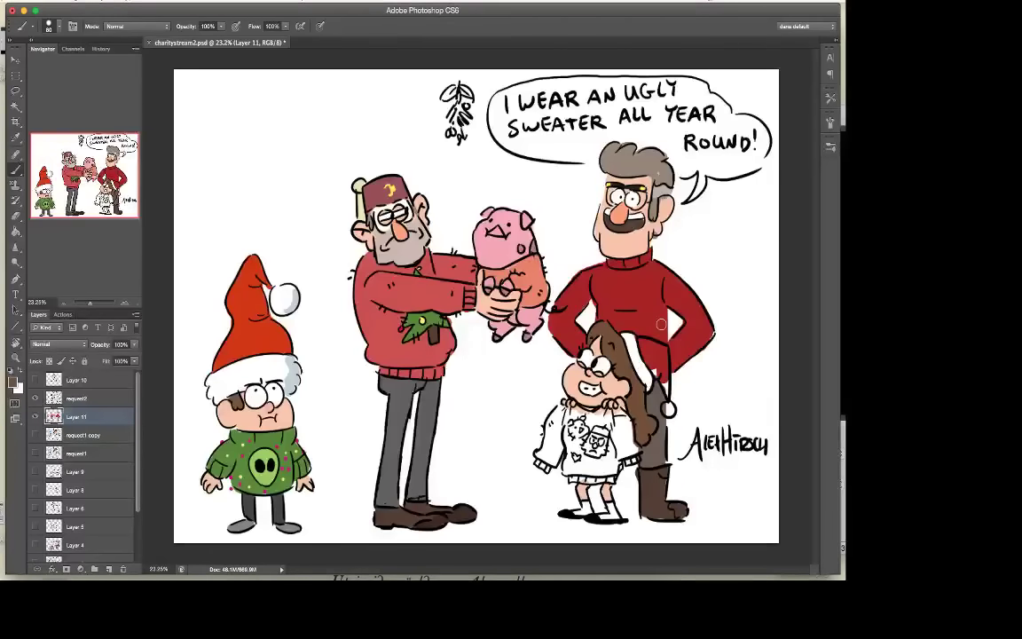
Mix a pale yellow-green and paint the girl's sweater with it, including the sleeves.
click(13, 382)
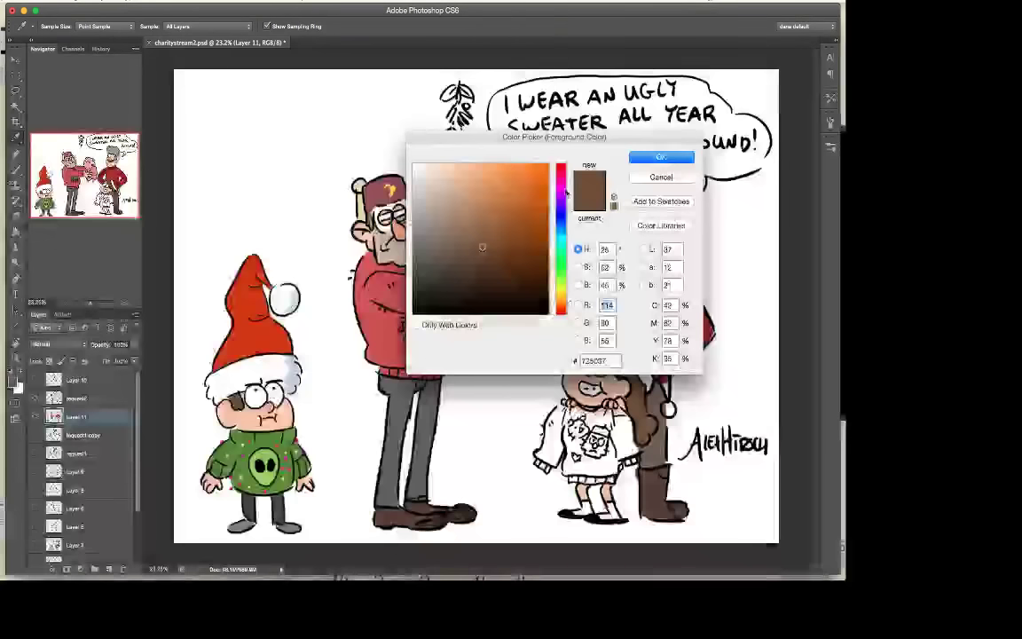
click(562, 285)
mouse_move(483, 182)
mouse_down()
mouse_move(472, 167)
mouse_move(464, 192)
mouse_up()
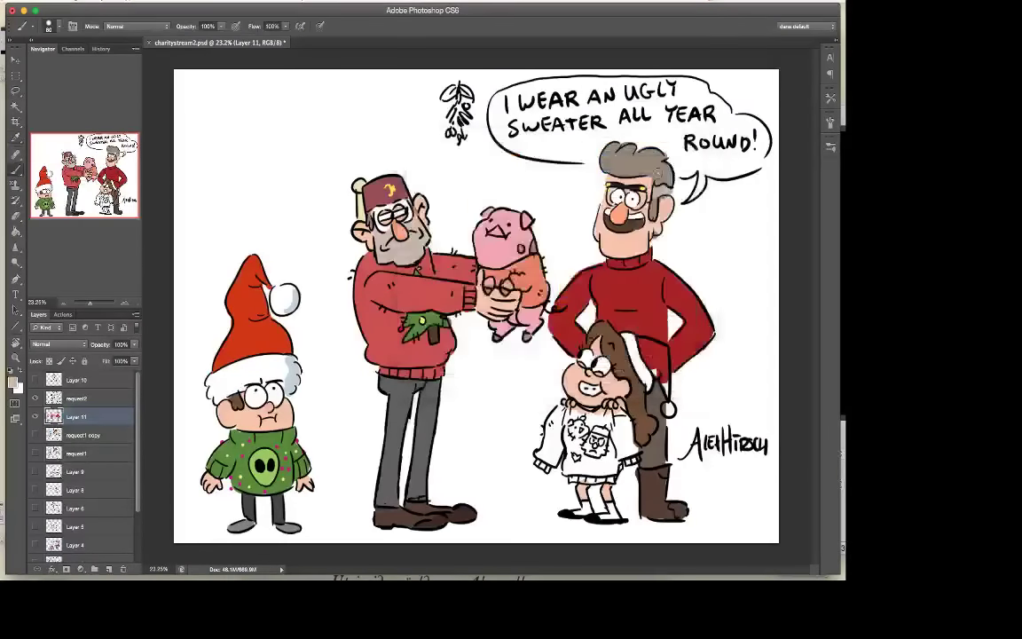
click(661, 156)
mouse_move(550, 432)
mouse_down()
mouse_move(545, 458)
mouse_move(563, 450)
mouse_move(572, 468)
mouse_move(610, 476)
mouse_move(633, 447)
mouse_move(614, 413)
mouse_move(553, 428)
mouse_move(605, 438)
mouse_move(624, 429)
mouse_move(604, 421)
mouse_up()
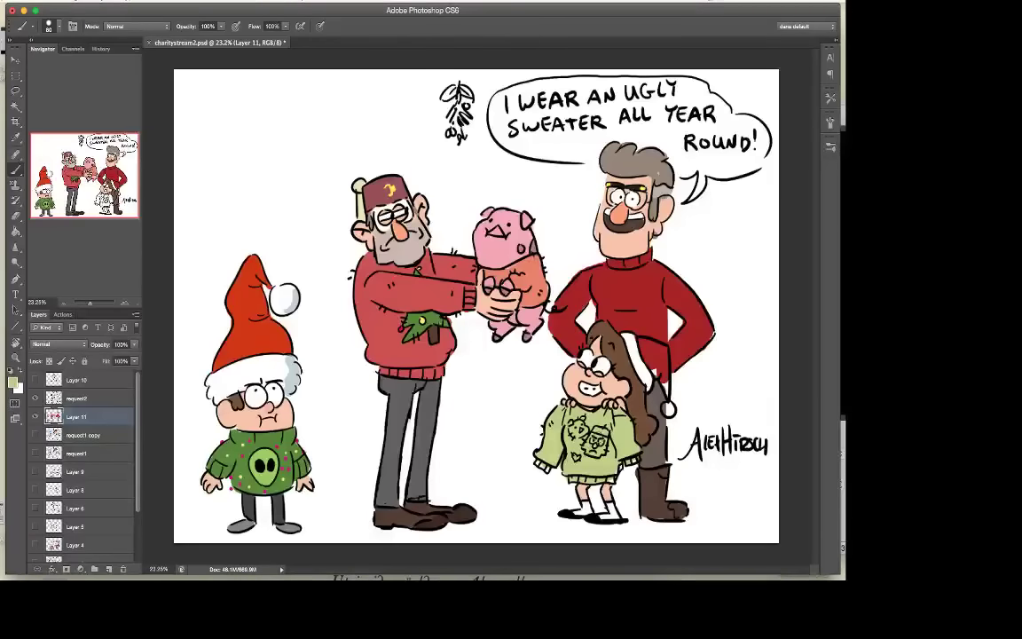
Paint the bearded man's face on the girl's sweater in a sampled light skin tone.
key(i)
click(334, 219)
key(b)
key(e)
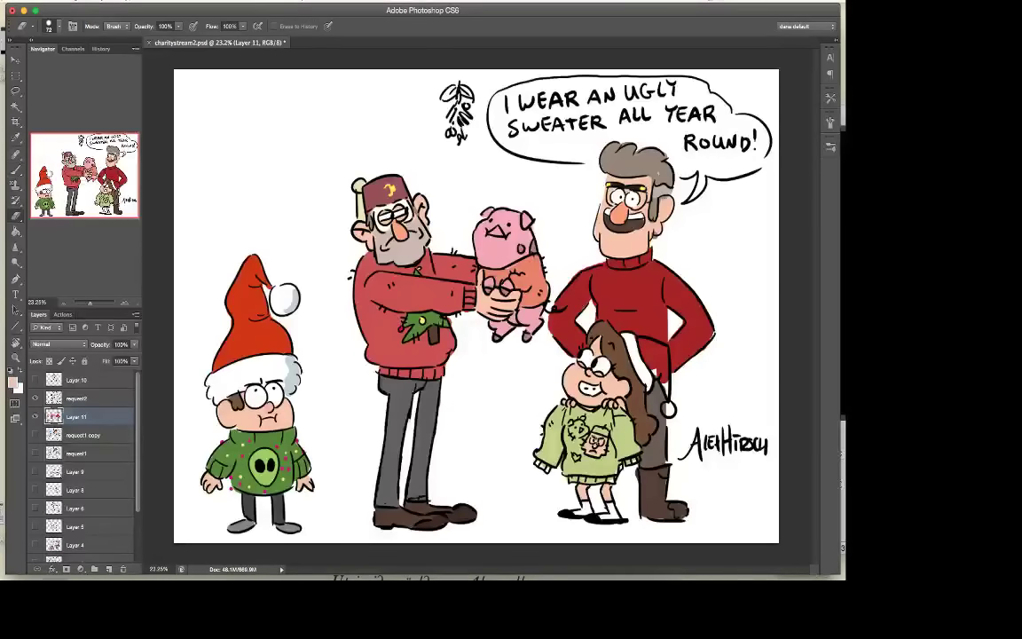
Paint the pig motif on the girl's sweater in the pig's pink and fill the real pig's snout with muted pink.
key(i)
click(455, 230)
key(b)
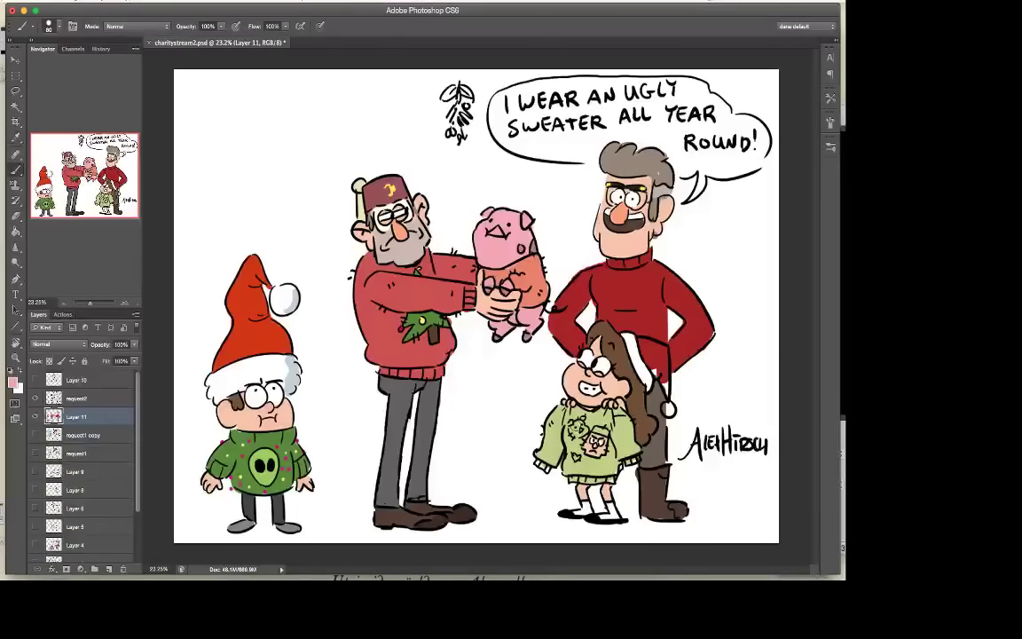
key(e)
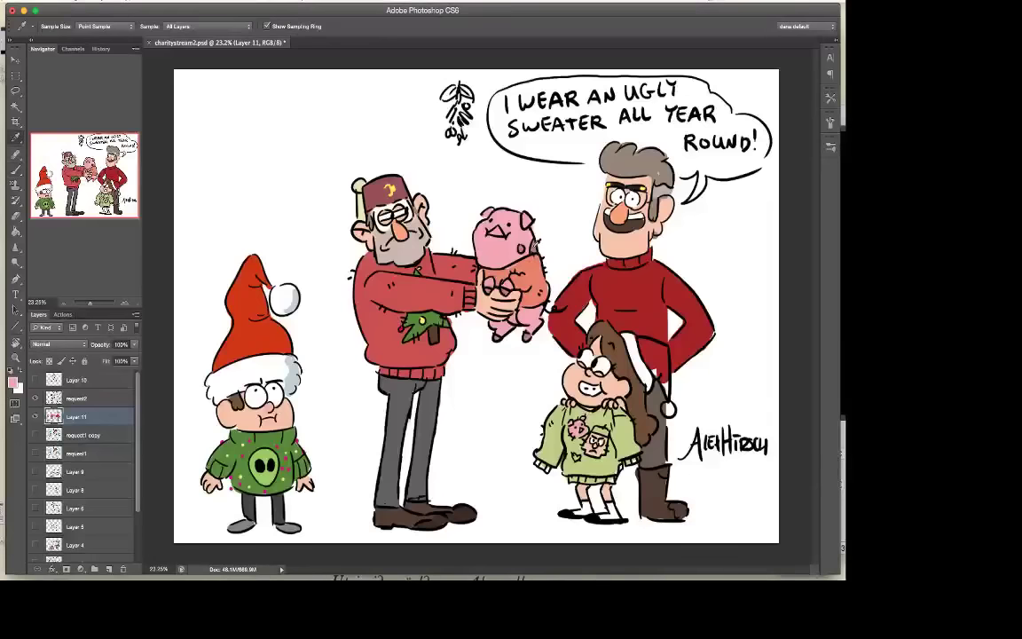
key(b)
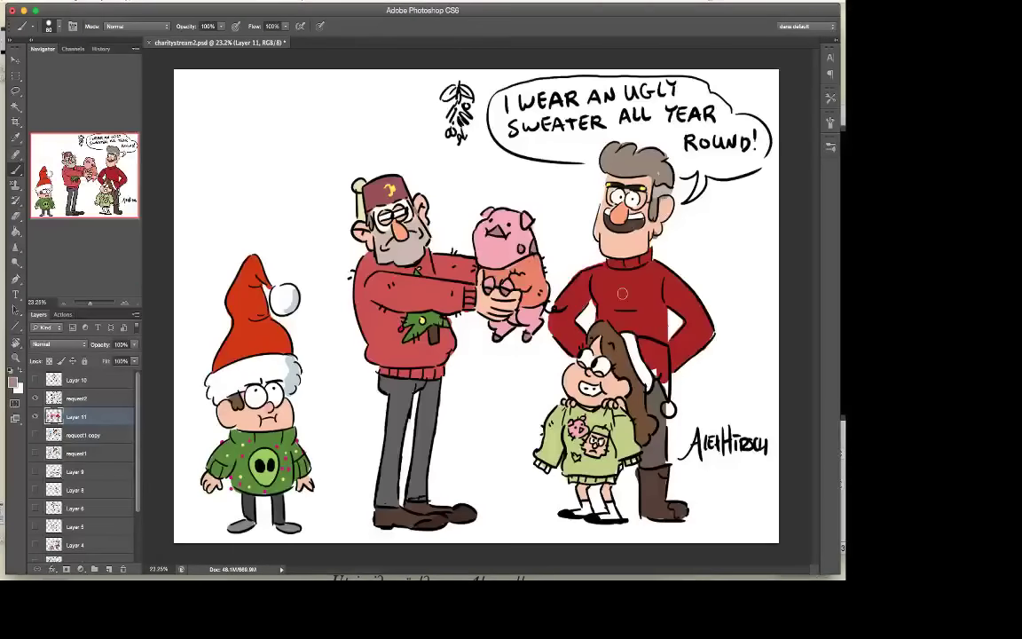
Sample the bright red of the boy's Santa hat and paint the girl's hat with it.
alt+click(676, 353)
alt+click(440, 284)
click(250, 287)
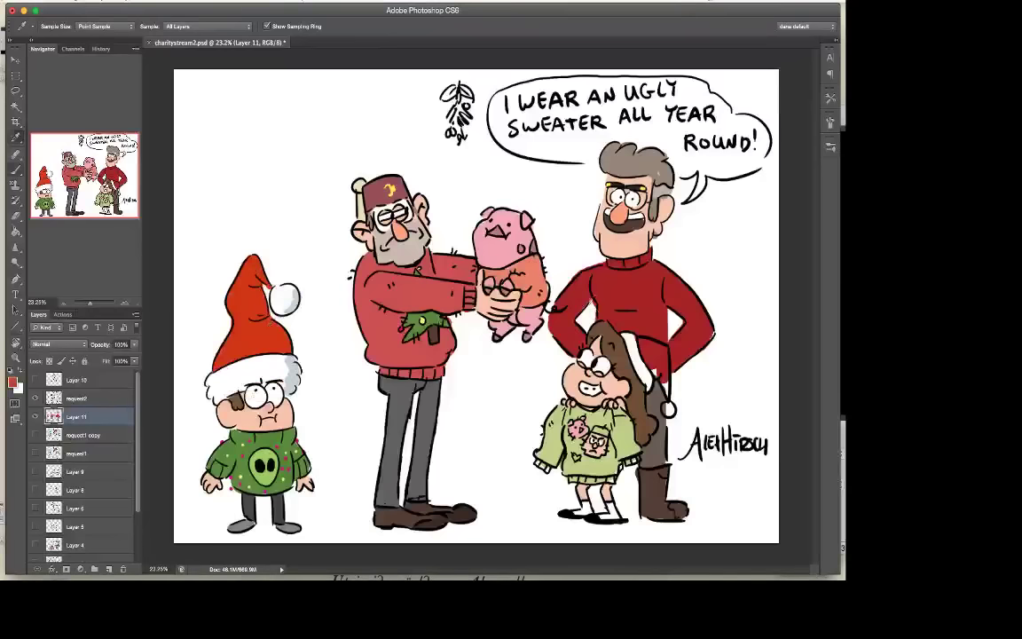
key(b)
drag(647, 347, 652, 377)
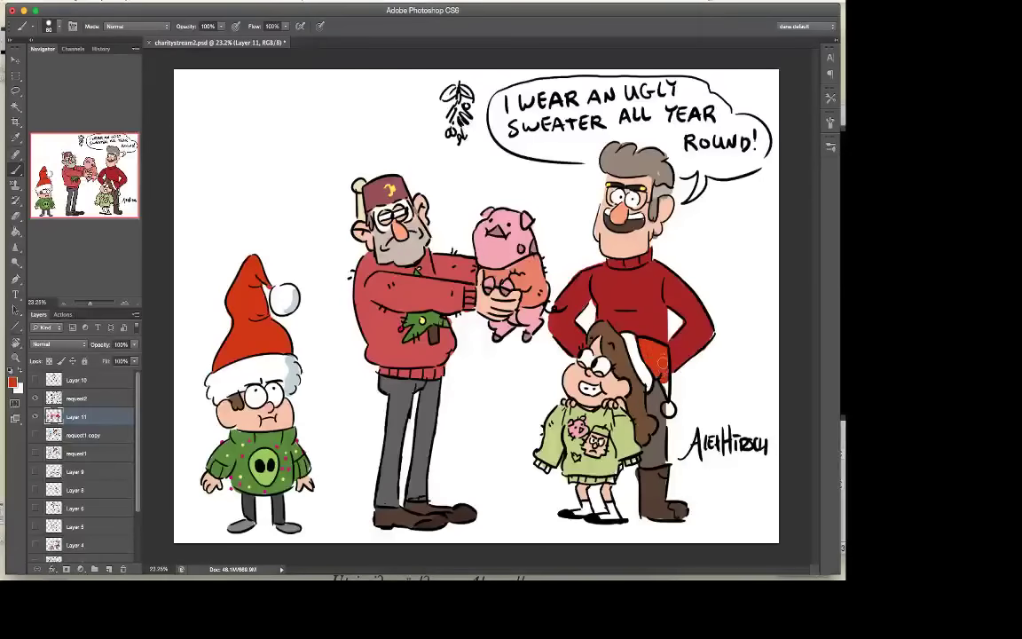
Add blush to the girl's cheeks using pink sampled from the pig.
key(i)
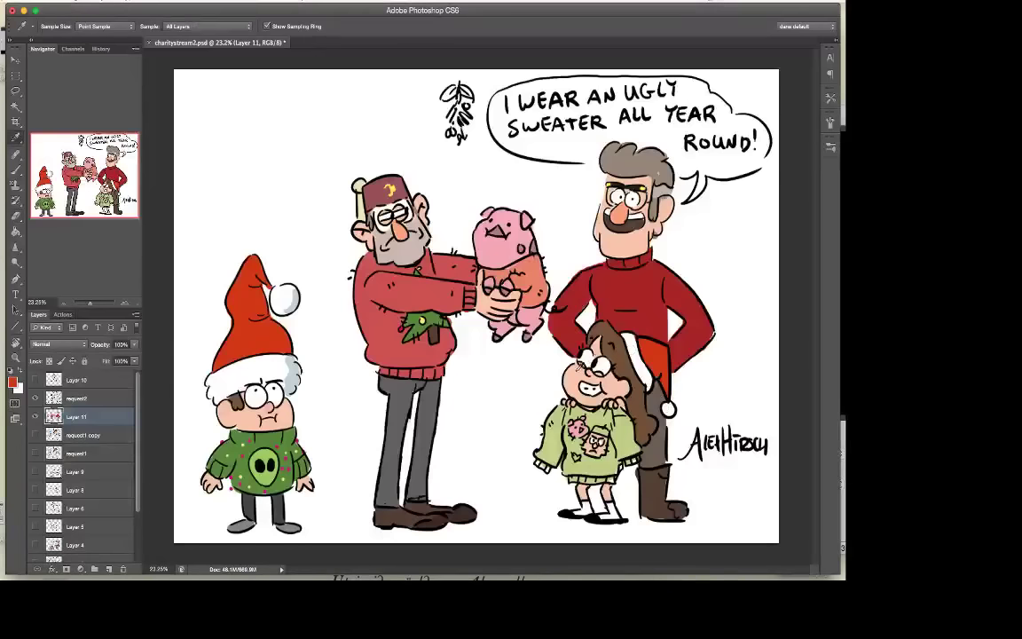
click(458, 226)
key(b)
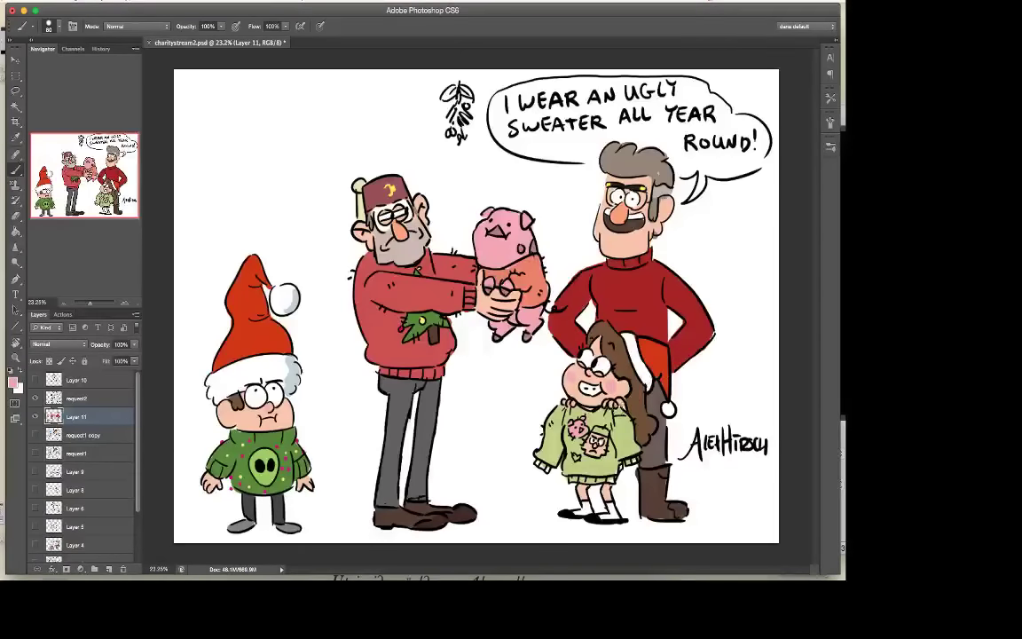
Sample the man's dark red fez and paint the small fez on the girl's sweater motif with it.
key(i)
click(370, 190)
click(542, 388)
key(b)
drag(625, 462, 638, 457)
Write the second artist's signature in black beneath the existing one on the request2 layer, using a smaller brush, and save the file.
alt+click(380, 233)
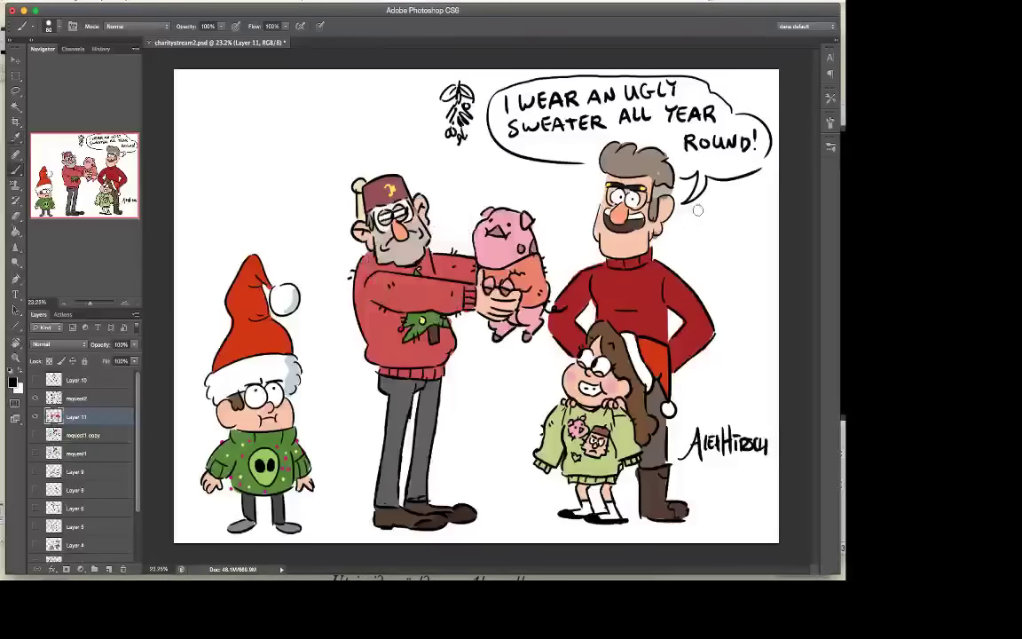
right_click(663, 178)
key(Return)
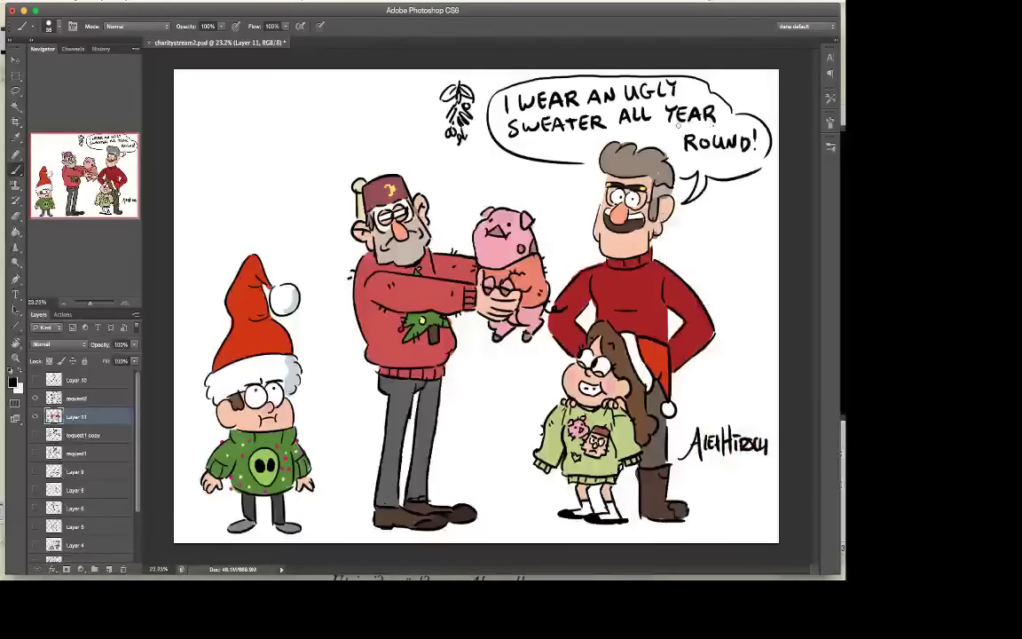
click(106, 398)
mouse_move(684, 472)
mouse_down()
mouse_move(684, 487)
mouse_move(717, 478)
mouse_up()
drag(718, 476, 723, 485)
mouse_move(711, 469)
mouse_down()
mouse_move(744, 459)
mouse_move(728, 483)
mouse_up()
mouse_move(734, 472)
mouse_down()
mouse_move(739, 484)
mouse_move(777, 479)
mouse_up()
key(super+s)
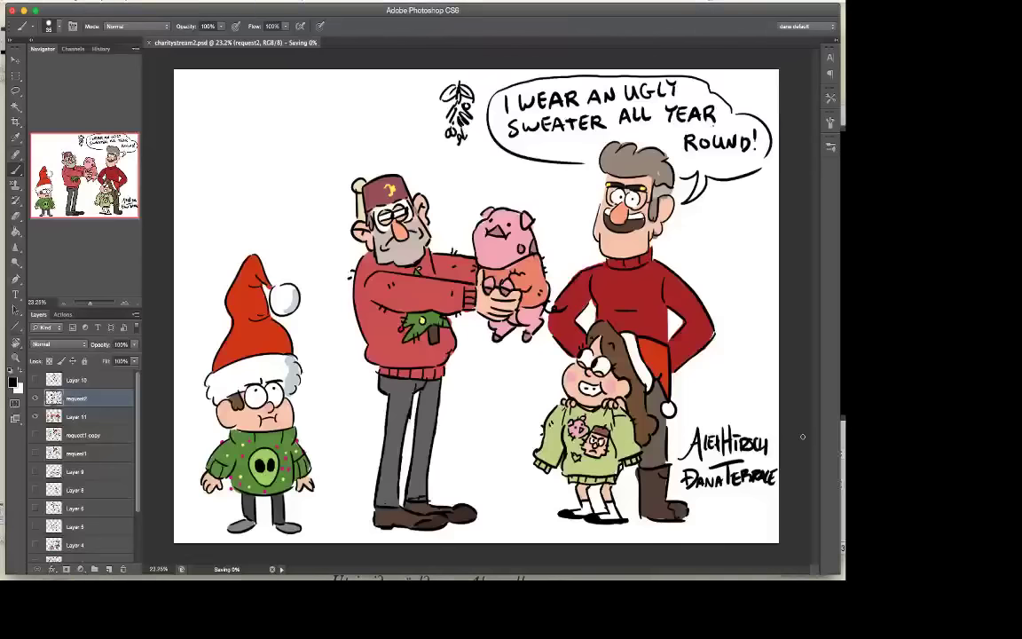
Make Layer 11, the colour layer beneath request2, the active layer.
click(83, 413)
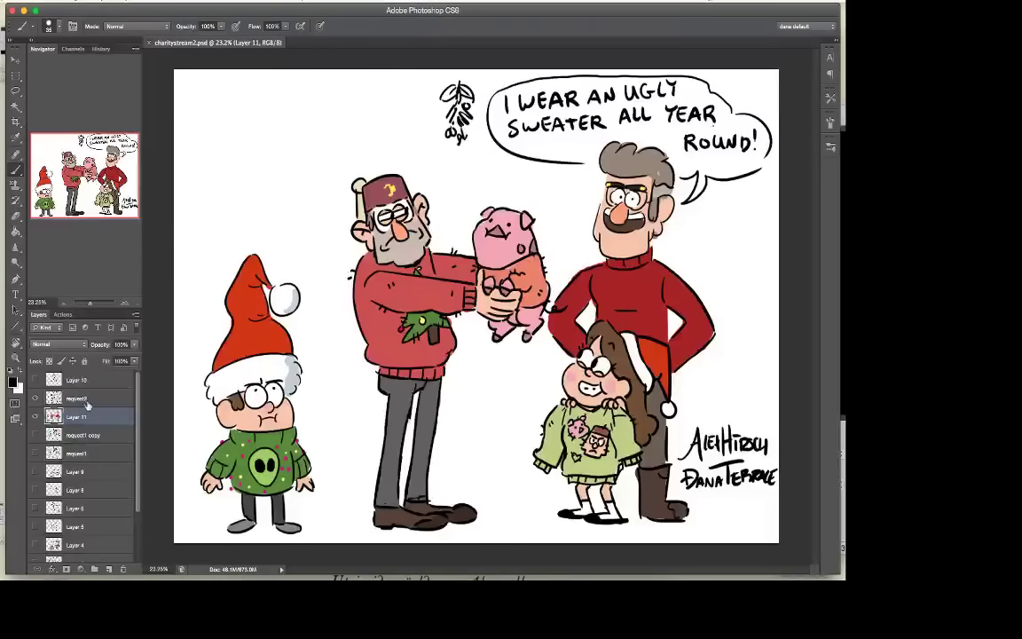
right_click(88, 404)
click(71, 417)
click(73, 416)
click(97, 401)
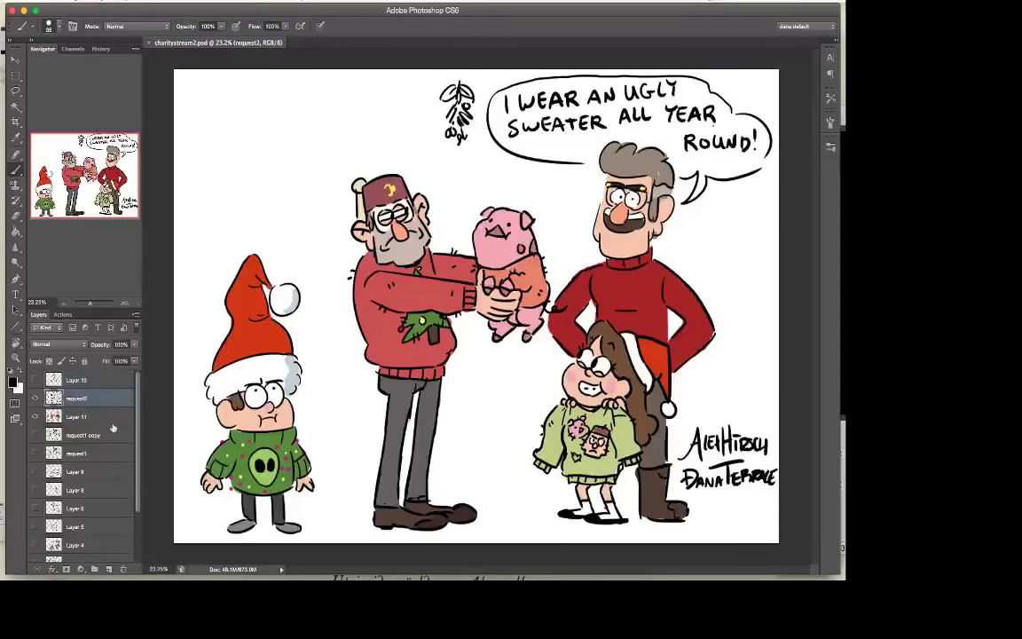
click(93, 413)
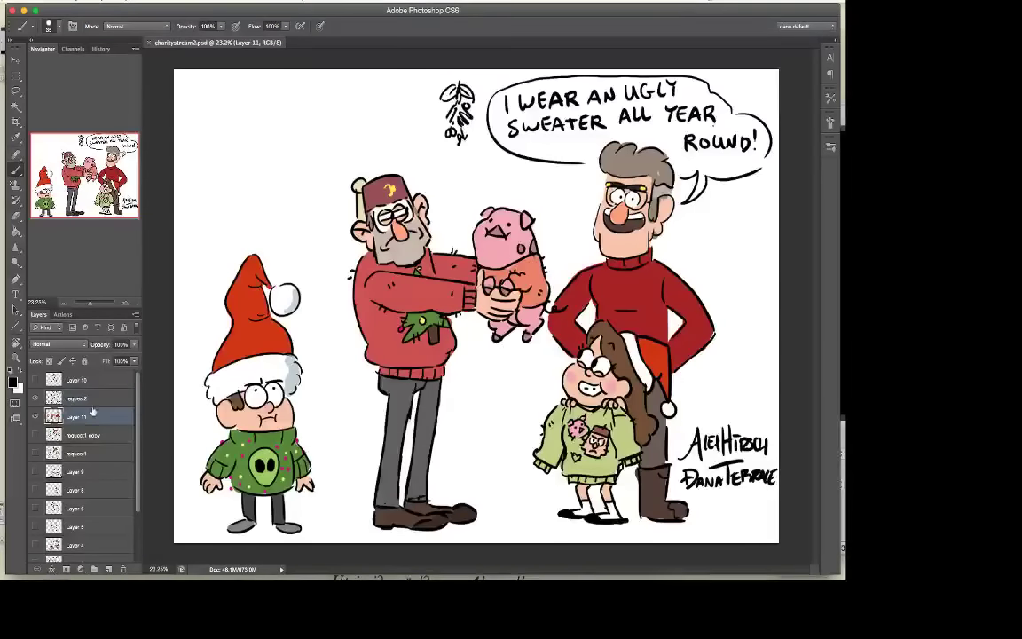
Hide the request2 and Layer 11 layers and show only the Layer 10 sketch.
click(97, 401)
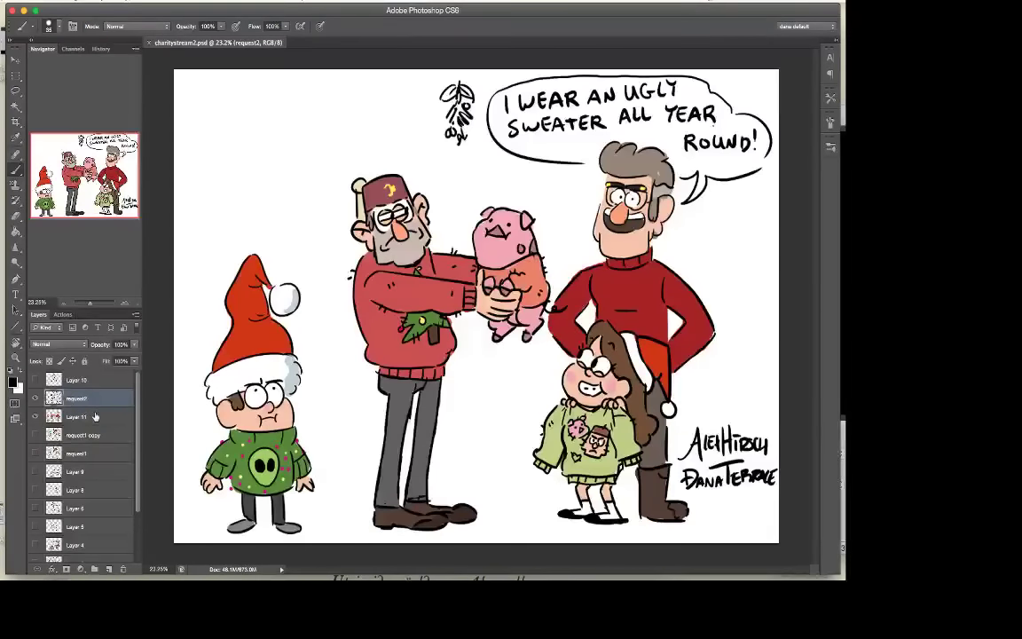
click(82, 381)
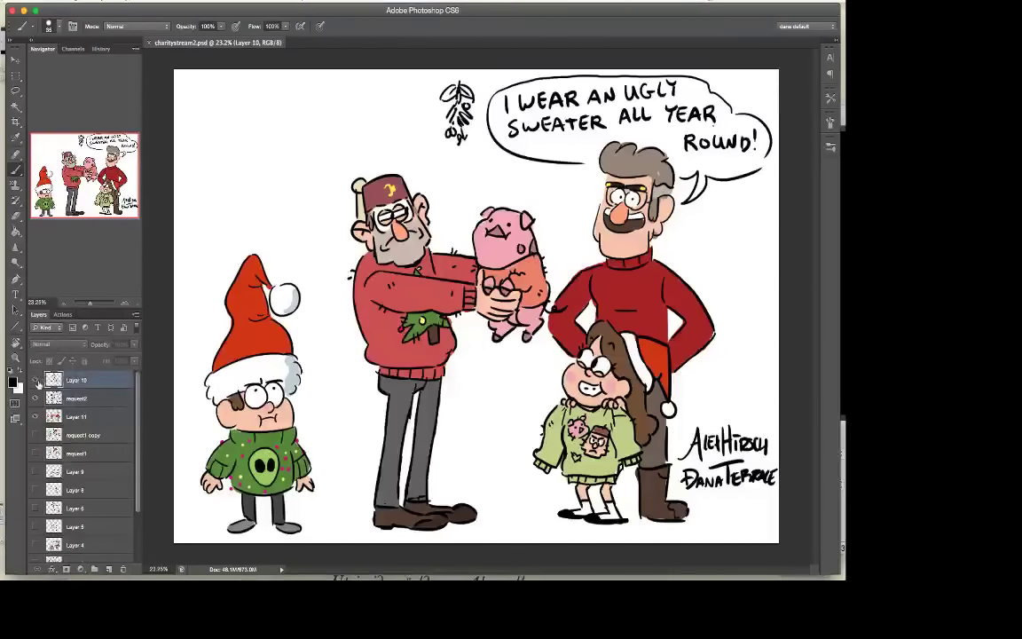
click(35, 381)
click(36, 380)
click(35, 398)
click(36, 416)
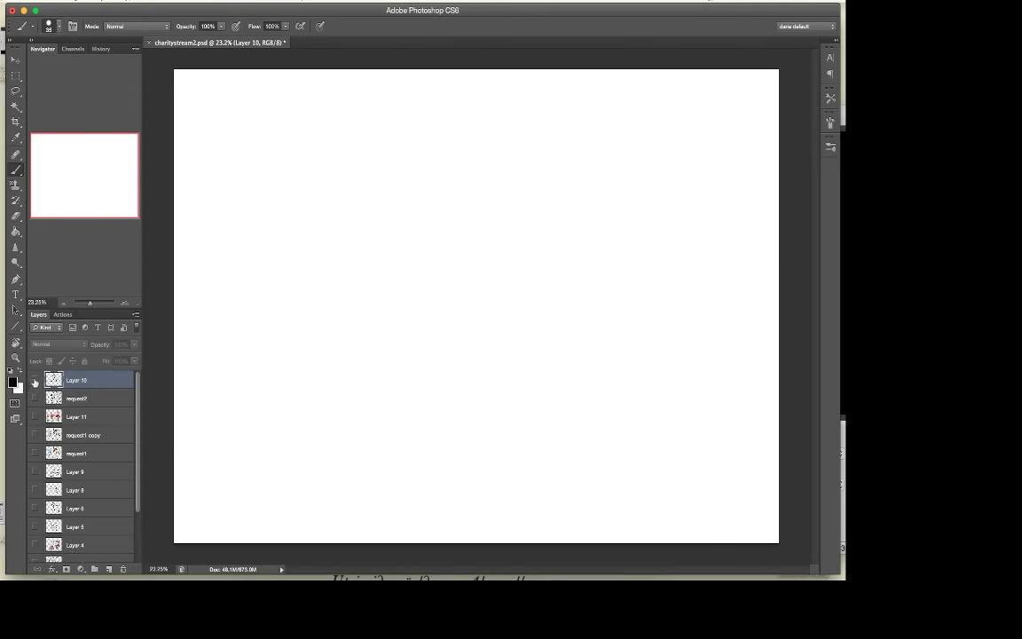
click(35, 380)
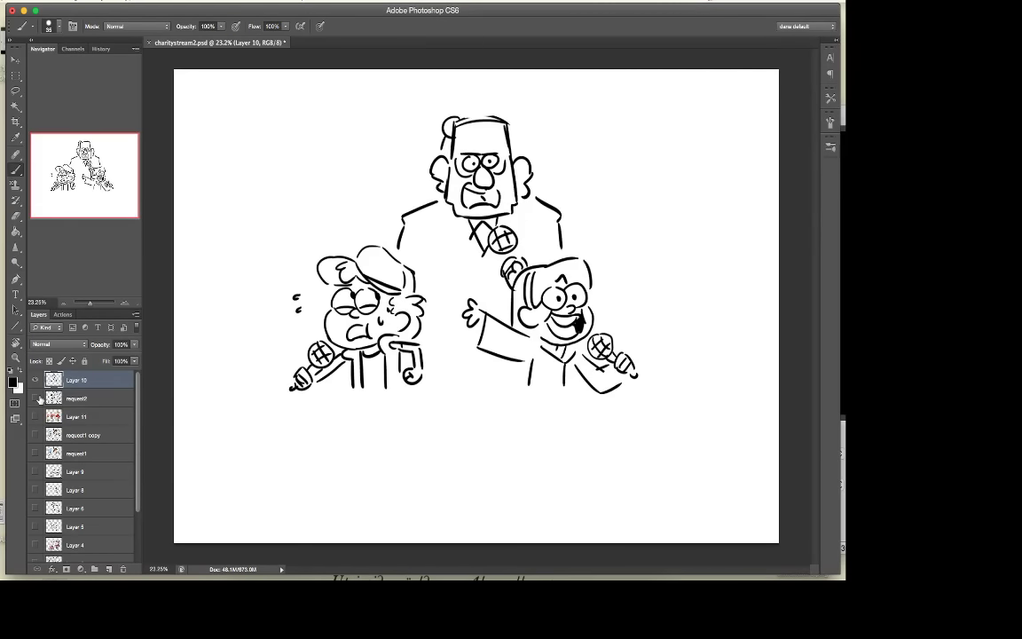
click(24, 13)
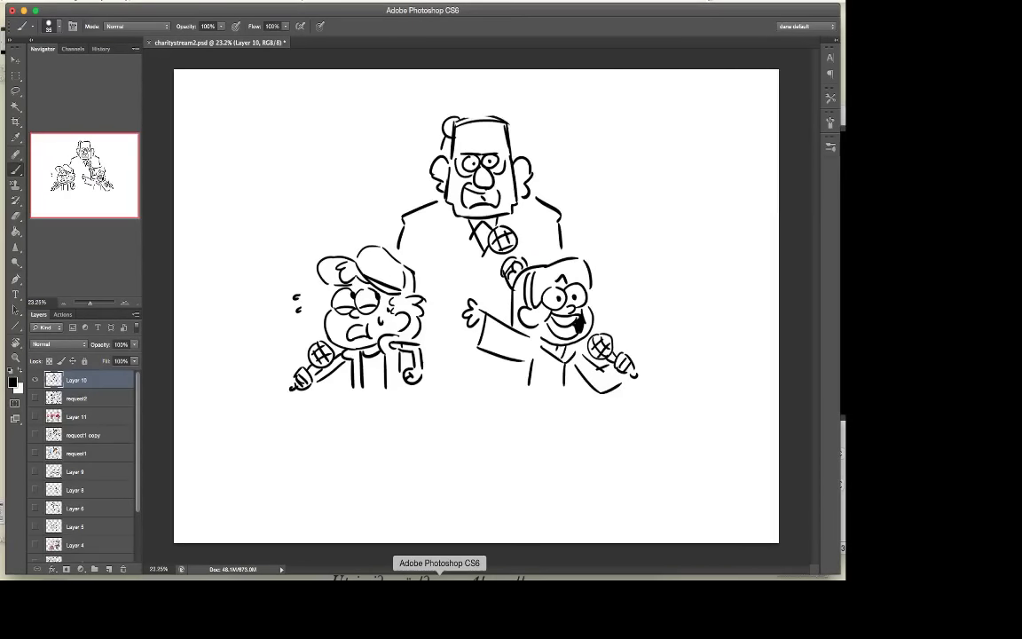
Show request2 and Layer 11 with Layer 10 hidden, and merge the sweater drawing's line and colour layers into one.
click(87, 404)
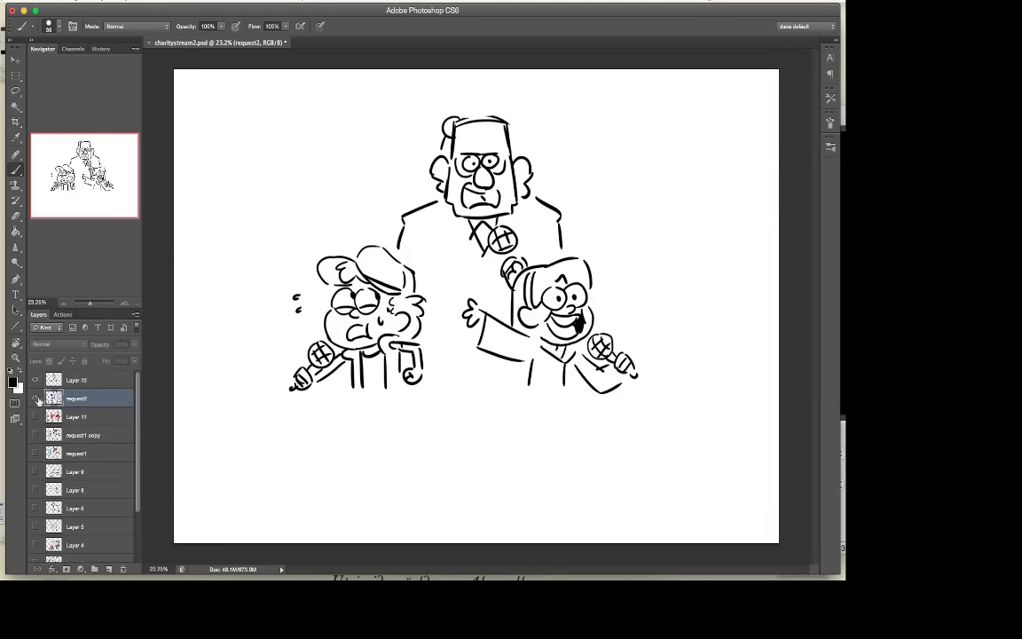
click(35, 398)
click(36, 416)
click(35, 381)
shift+click(78, 381)
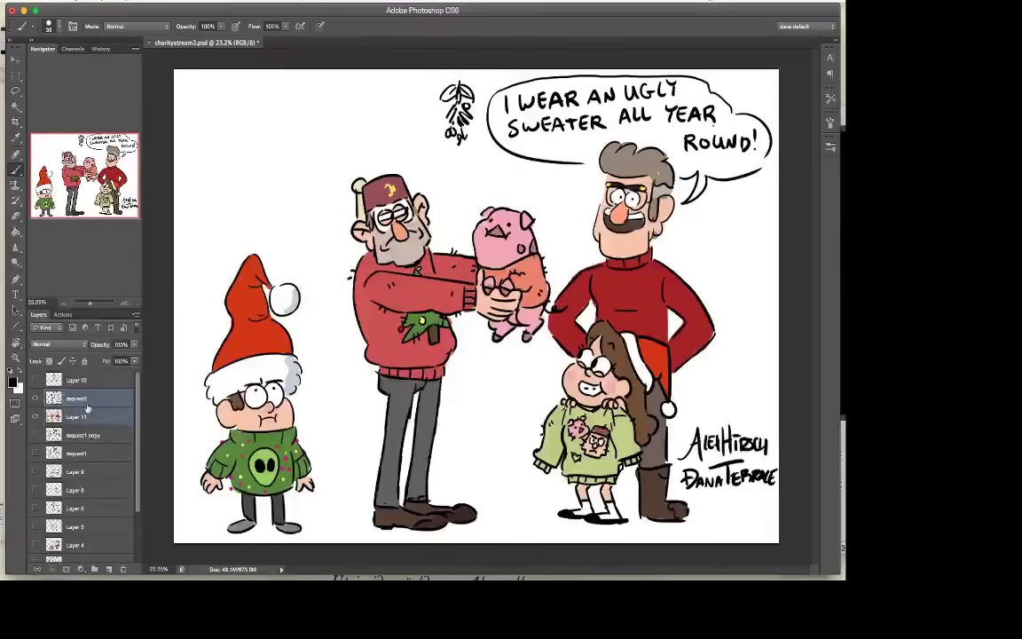
right_click(80, 382)
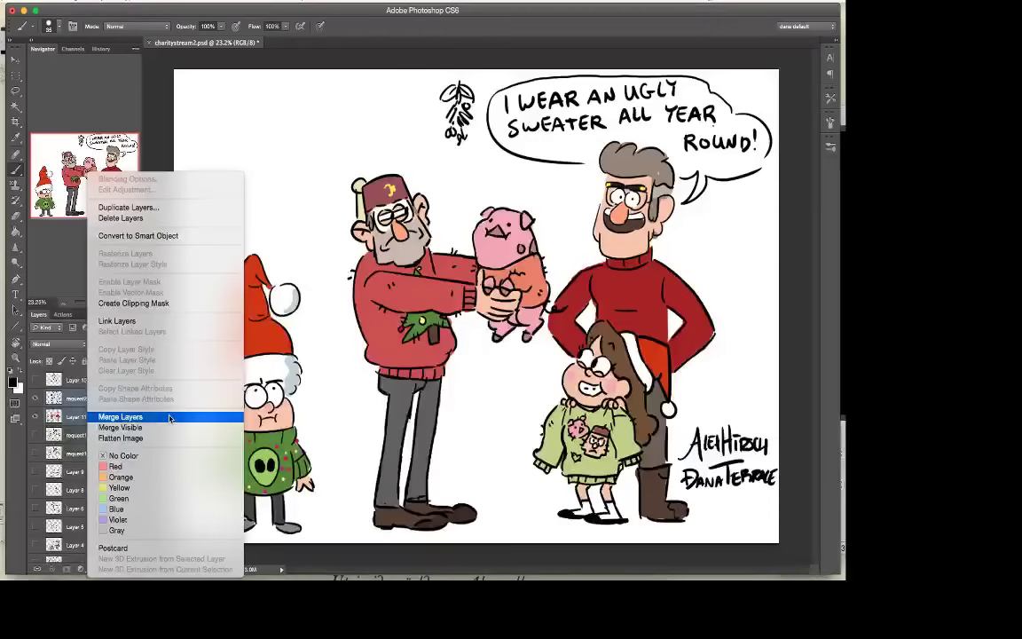
click(169, 416)
Hide the merged request2 layer, show the Layer 10 sketch of the three singers and make it active.
click(36, 382)
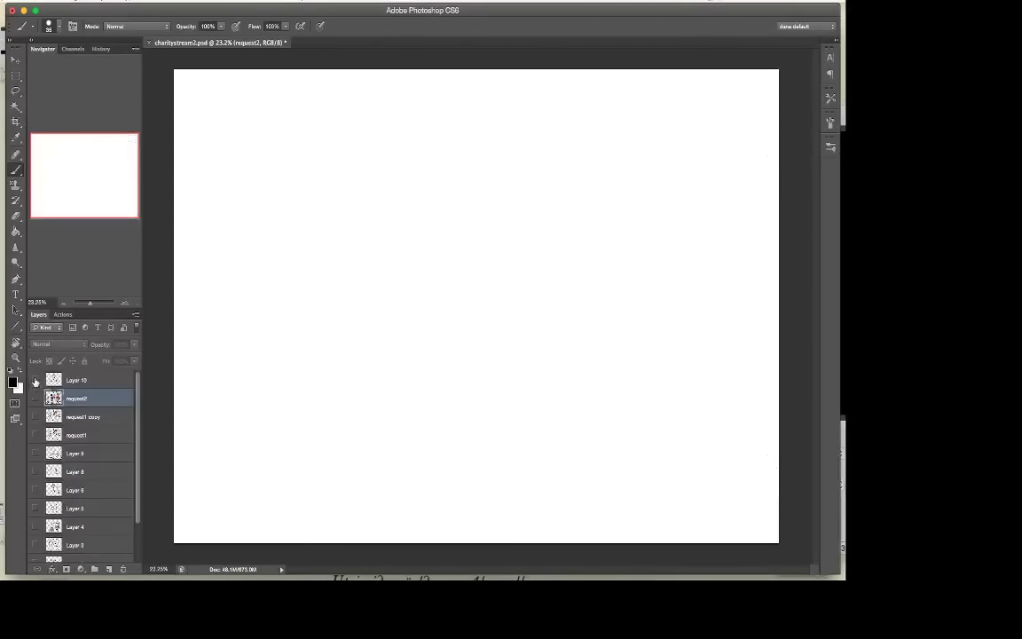
click(36, 380)
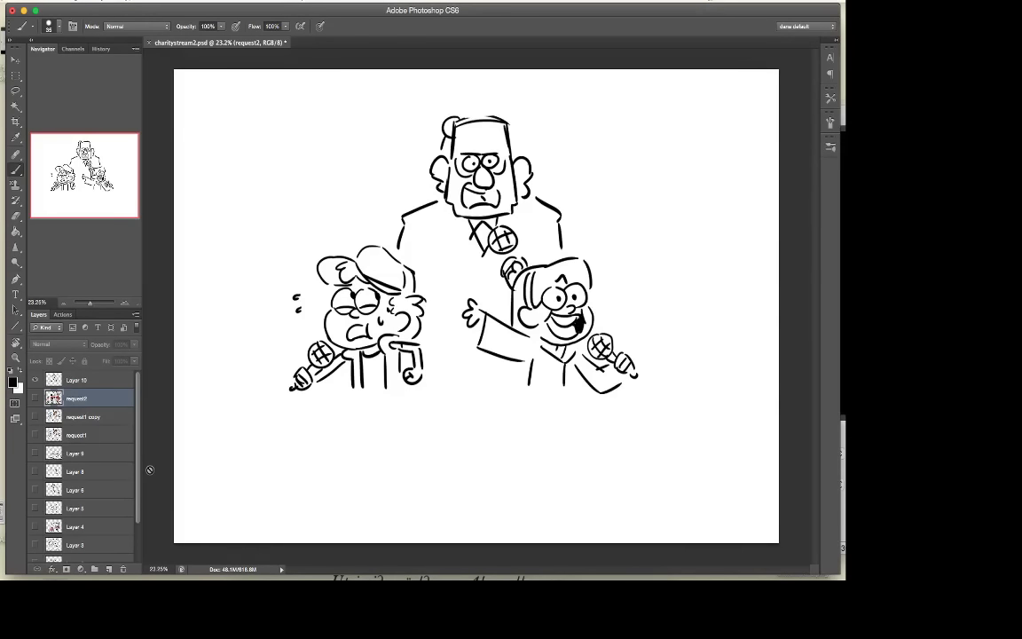
click(83, 374)
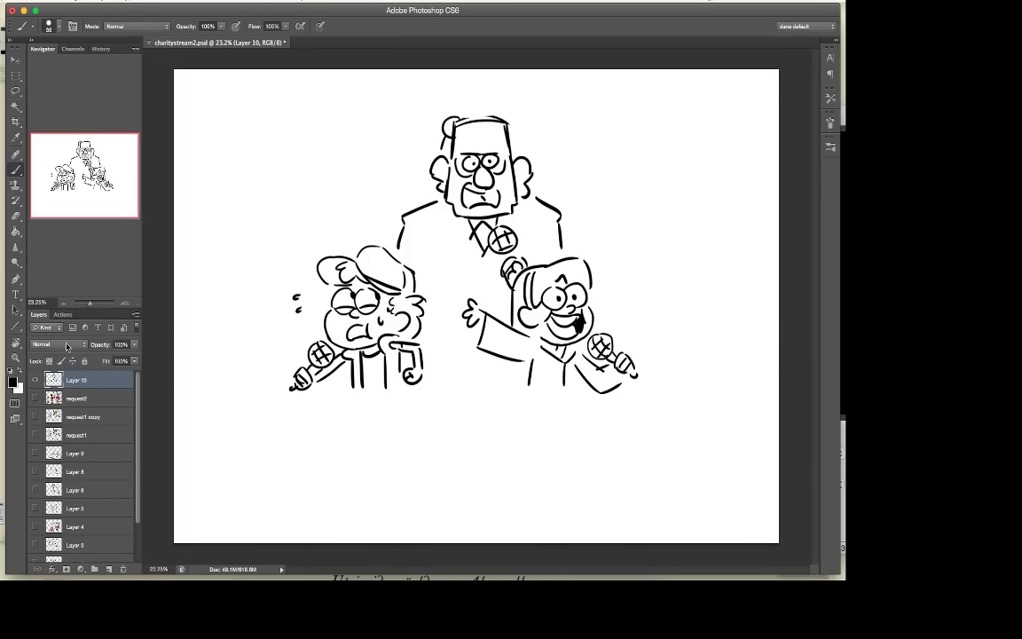
Draw a small wide-eyed cartoon head with a big nose, round glasses and tufted hair below the three singers.
mouse_move(533, 467)
mouse_down()
mouse_move(543, 460)
mouse_move(522, 484)
mouse_move(548, 476)
mouse_move(520, 496)
mouse_up()
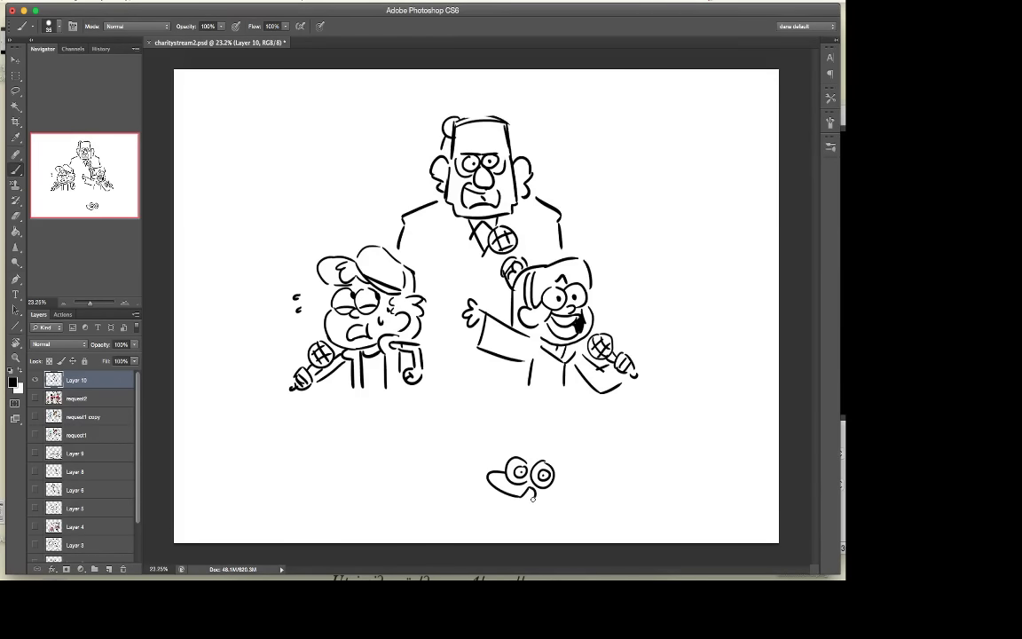
mouse_move(542, 442)
mouse_down()
mouse_move(516, 436)
mouse_move(504, 463)
mouse_up()
mouse_move(534, 442)
mouse_down()
mouse_move(548, 489)
mouse_move(566, 494)
mouse_move(571, 469)
mouse_move(542, 443)
mouse_up()
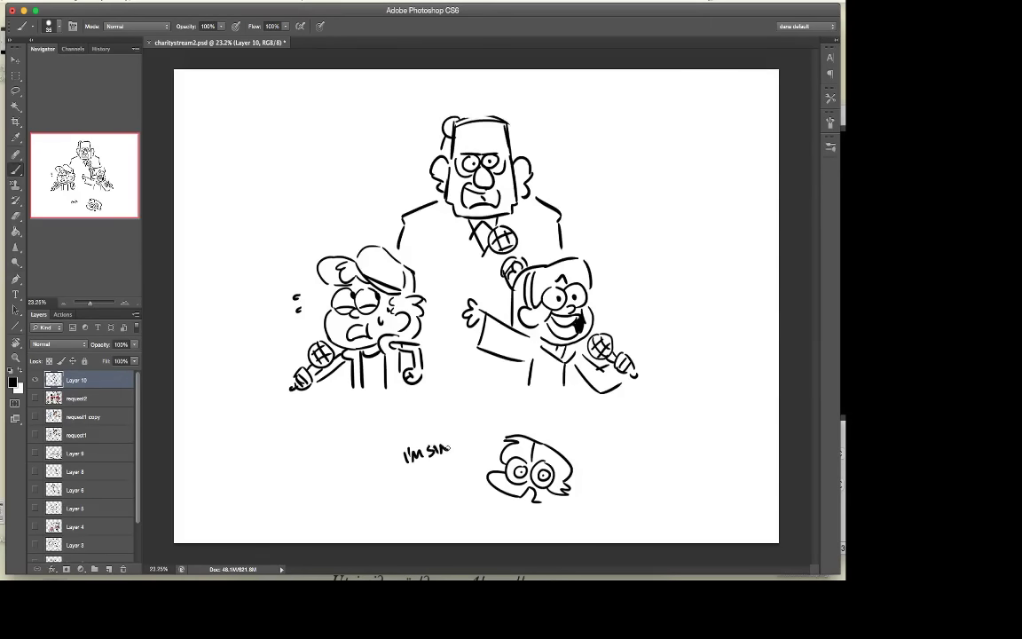
Letter "I'M SINGING TOO BUT I'M QUIET" in a speech bubble beside the small head and add its raised hand, arm and body.
mouse_move(449, 448)
mouse_down()
mouse_move(479, 442)
mouse_move(439, 462)
mouse_up()
drag(446, 462, 449, 464)
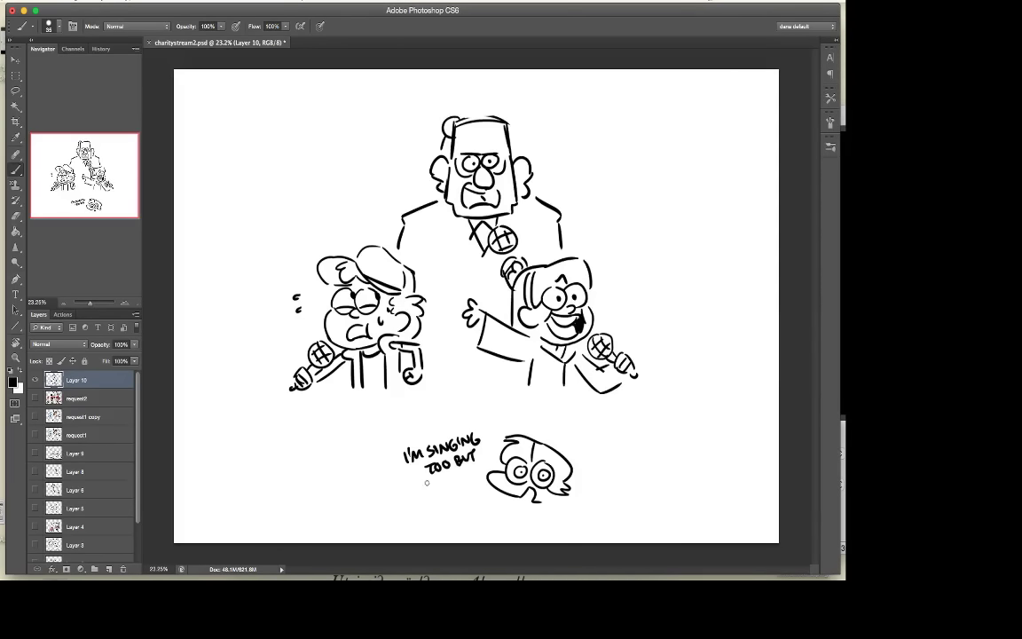
drag(442, 478, 451, 483)
mouse_move(413, 432)
mouse_down()
mouse_move(397, 483)
mouse_move(461, 499)
mouse_move(486, 448)
mouse_move(415, 431)
mouse_up()
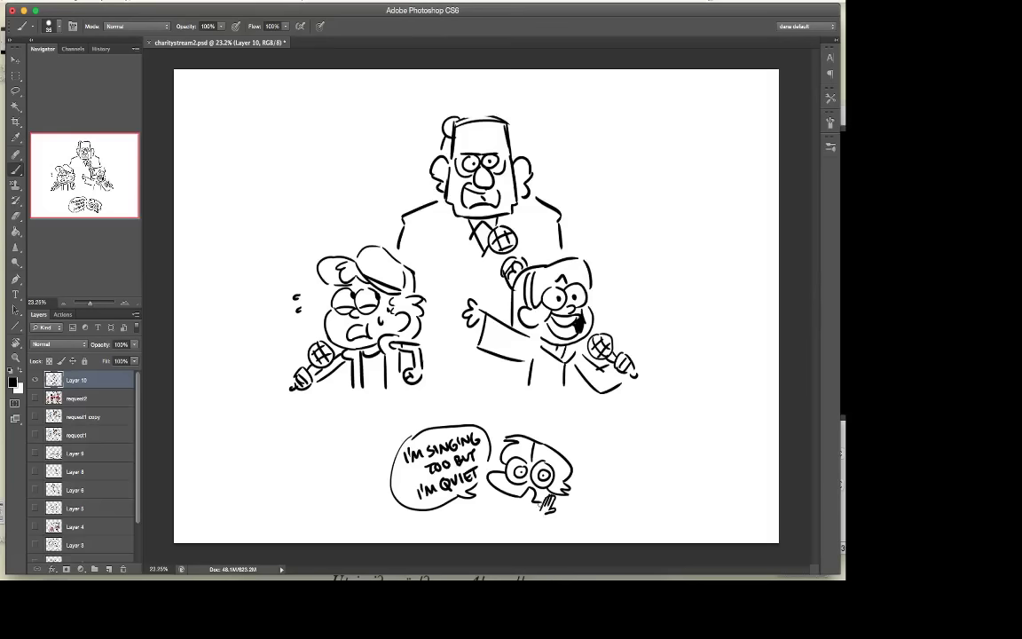
mouse_move(522, 513)
mouse_down()
mouse_move(517, 522)
mouse_move(557, 500)
mouse_move(569, 531)
mouse_up()
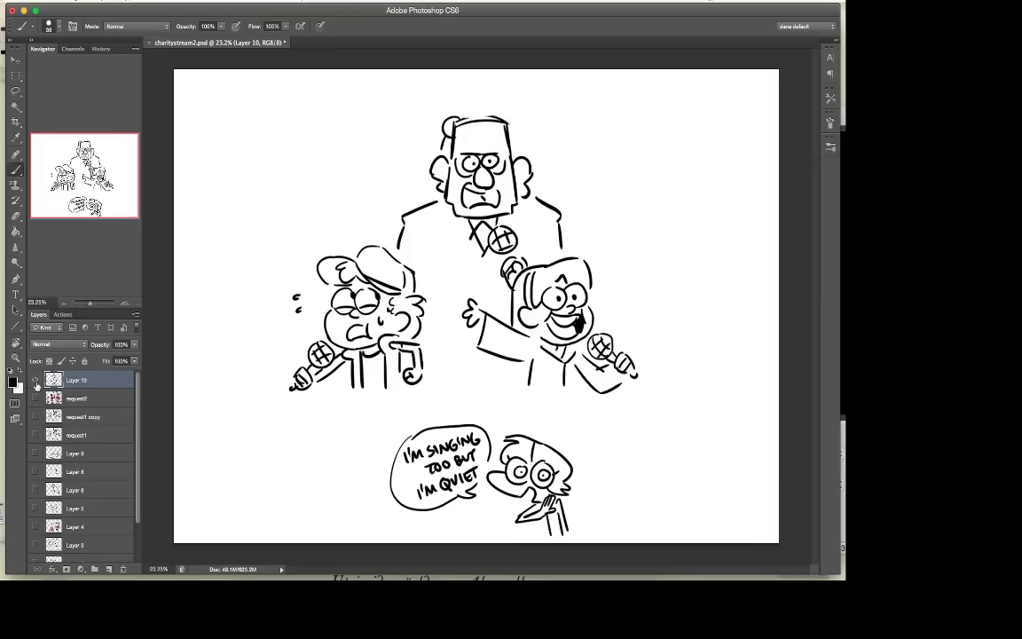
Hide Layer 10, add a new layer and draw round glasses with tightly squinted eyes and angry brows near the canvas centre.
click(35, 380)
click(109, 569)
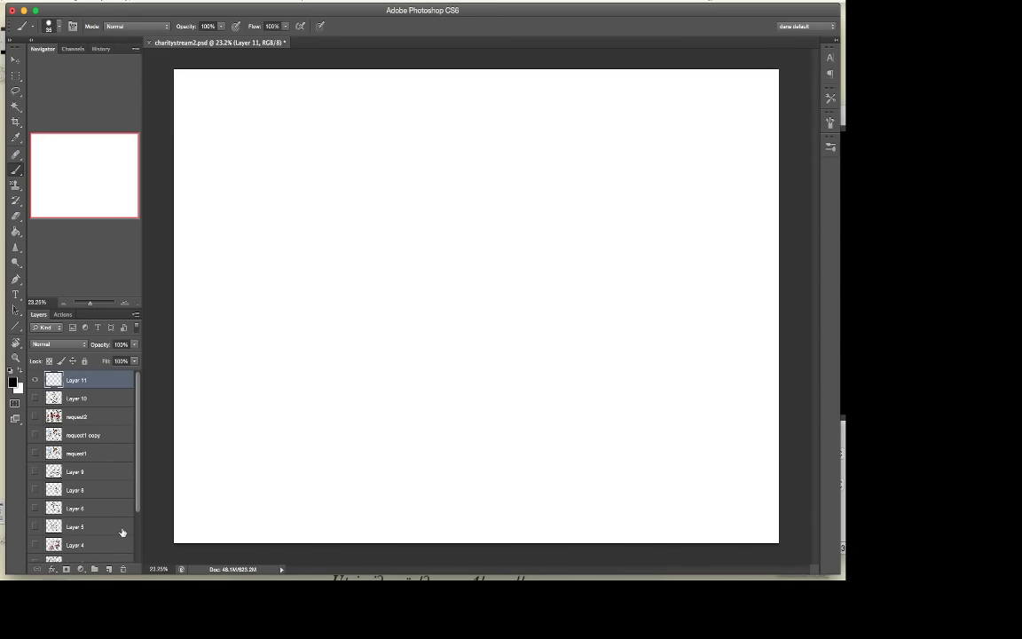
mouse_move(480, 237)
mouse_down()
mouse_move(487, 260)
mouse_move(483, 238)
mouse_move(450, 262)
mouse_move(450, 250)
mouse_move(491, 252)
mouse_up()
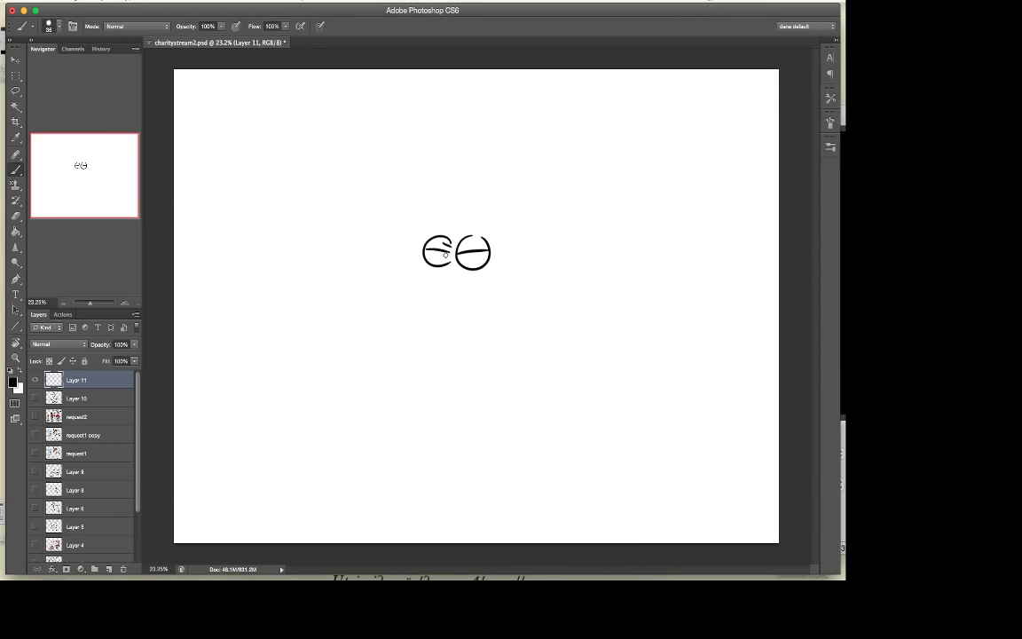
key(x)
alt+click(445, 252)
drag(436, 243, 454, 253)
drag(457, 254, 486, 240)
drag(441, 224, 479, 229)
Draw the squinting character's gritted mouth and rounded jaw, and add two bent arms with splayed hands.
mouse_move(479, 275)
mouse_down()
mouse_move(466, 298)
mouse_move(480, 276)
mouse_move(476, 294)
mouse_move(453, 266)
mouse_move(443, 318)
mouse_up()
key(ctrl+z)
mouse_move(423, 268)
mouse_down()
mouse_move(489, 308)
mouse_move(518, 308)
mouse_move(529, 337)
mouse_move(552, 337)
mouse_move(564, 306)
mouse_move(573, 349)
mouse_move(585, 342)
mouse_up()
mouse_move(433, 315)
mouse_down()
mouse_move(407, 320)
mouse_move(429, 354)
mouse_up()
mouse_move(430, 357)
mouse_down()
mouse_move(441, 352)
mouse_move(425, 372)
mouse_move(415, 357)
mouse_up()
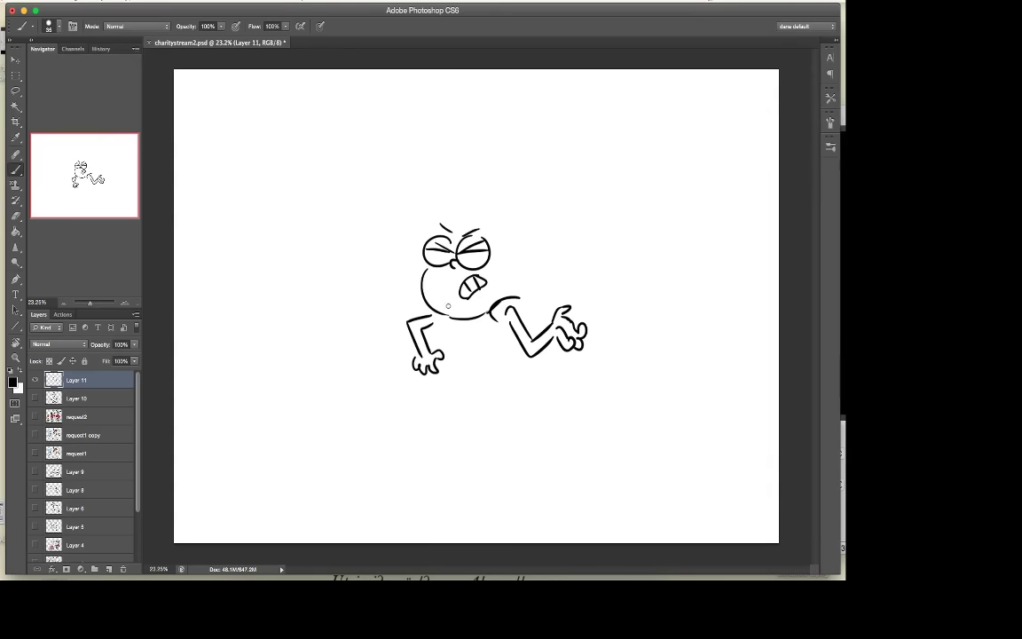